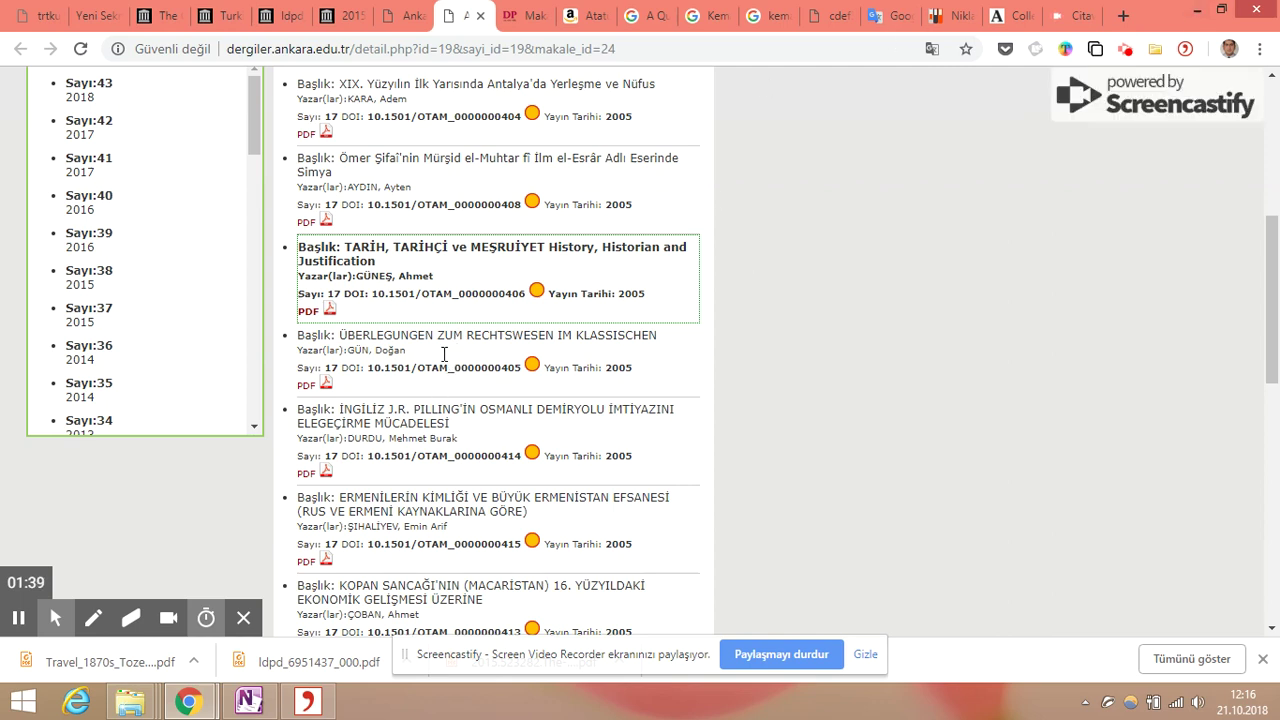
pyautogui.click(452, 293)
pyautogui.doubleClick(452, 293)
pyautogui.click(390, 293)
pyautogui.moveTo(372, 295); pyautogui.dragTo(510, 295)
pyautogui.rightClick(510, 295)
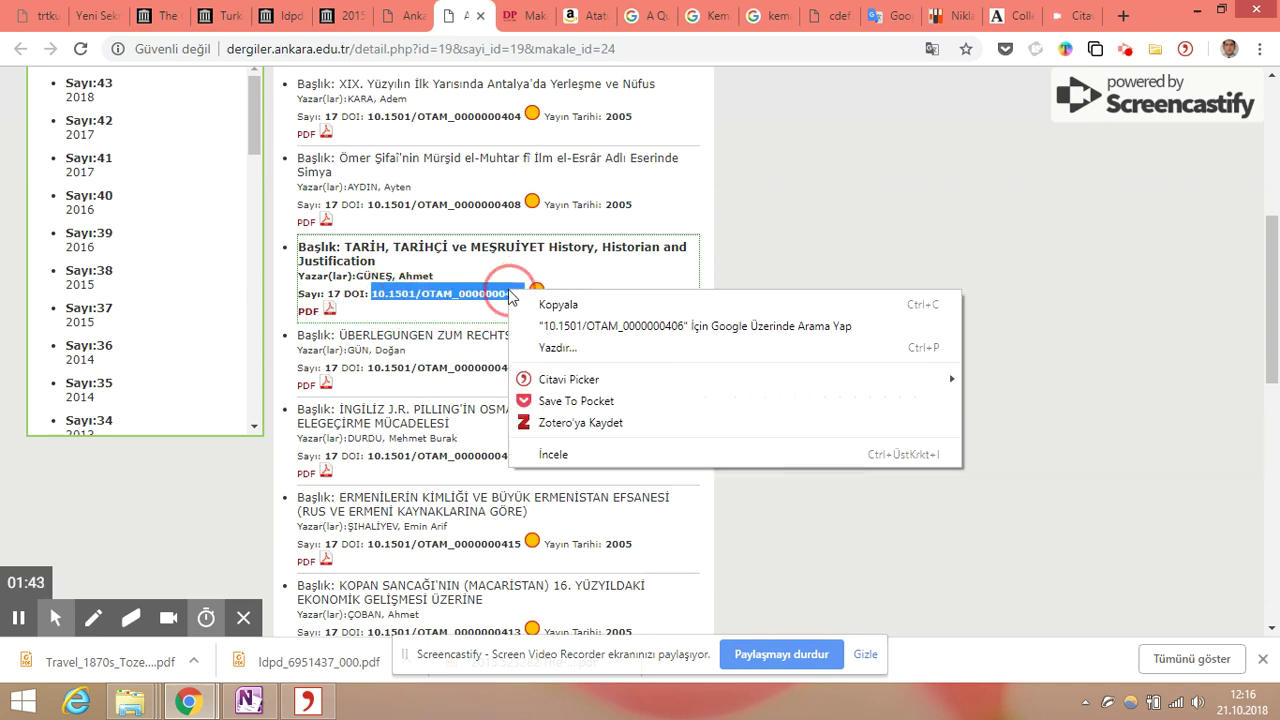
pyautogui.click(558, 304)
pyautogui.click(308, 701)
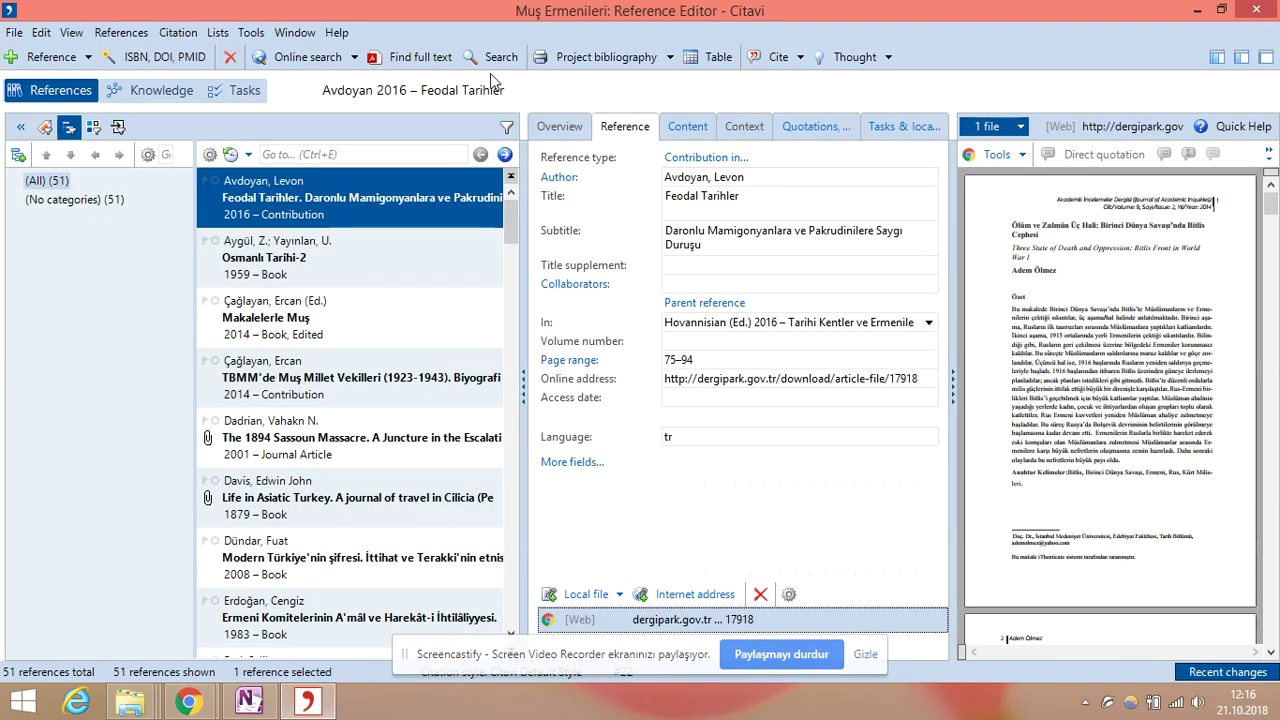
pyautogui.click(55, 182)
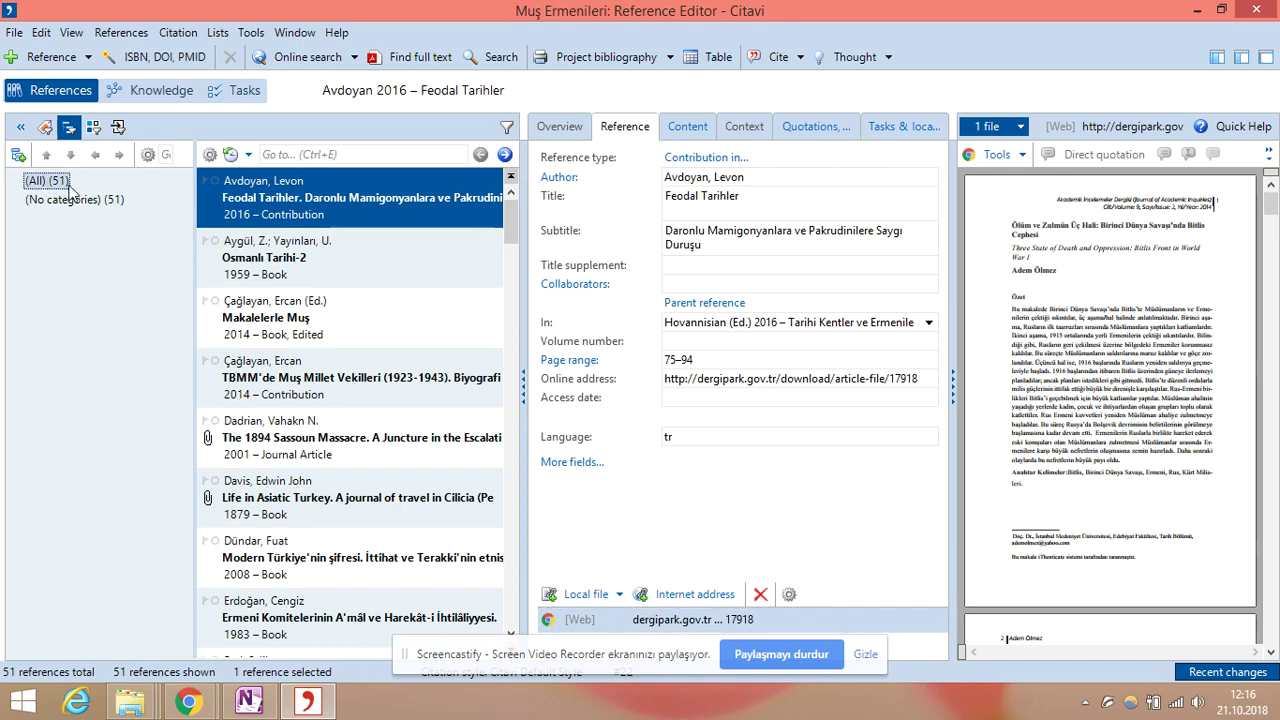
pyautogui.click(201, 60)
pyautogui.rightClick(483, 163)
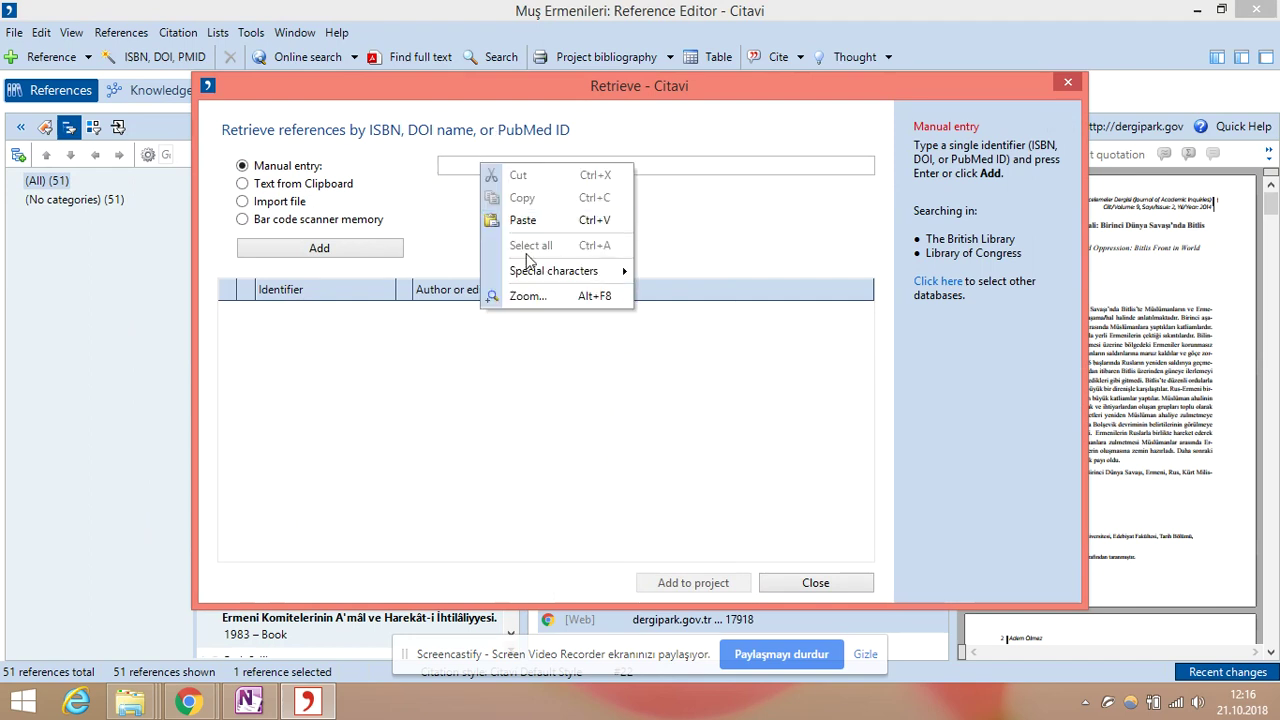
pyautogui.click(532, 218)
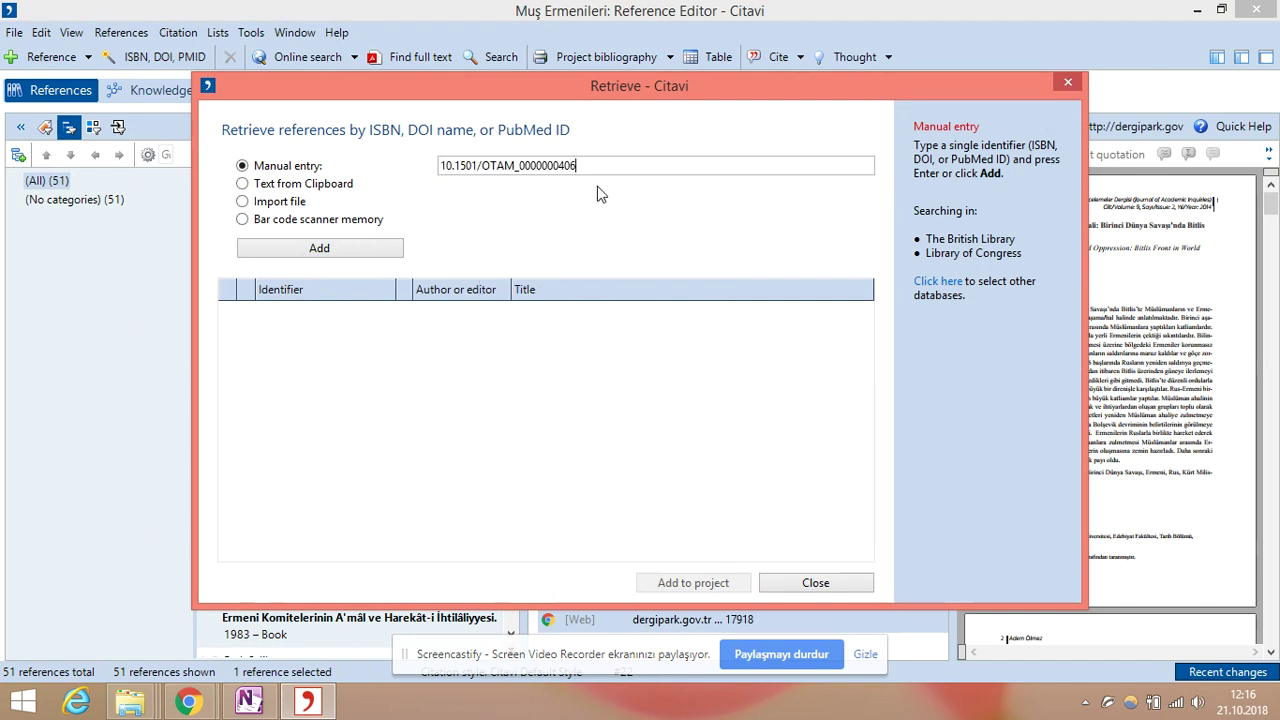
pyautogui.press('Return')
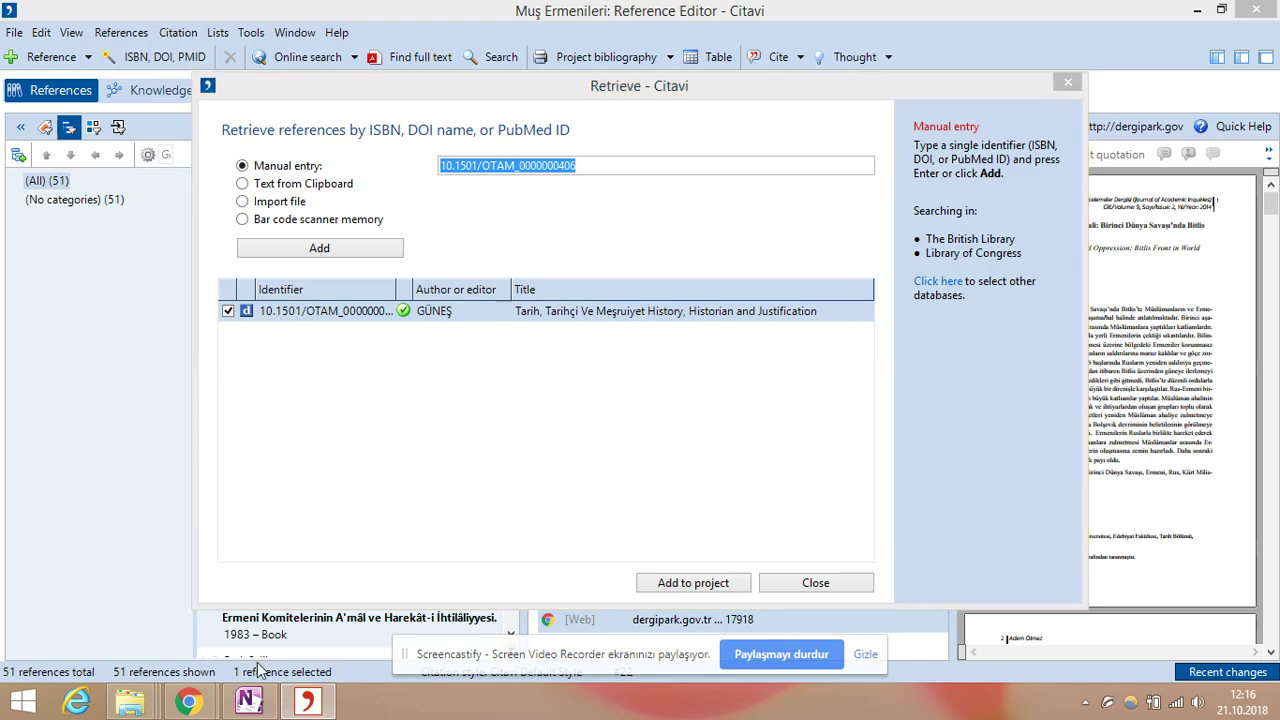
# Step: Check the article's entry on the journal page in Chrome, and add the retrieved reference to the Citavi project
pyautogui.moveTo(188, 702)
pyautogui.click(171, 614)
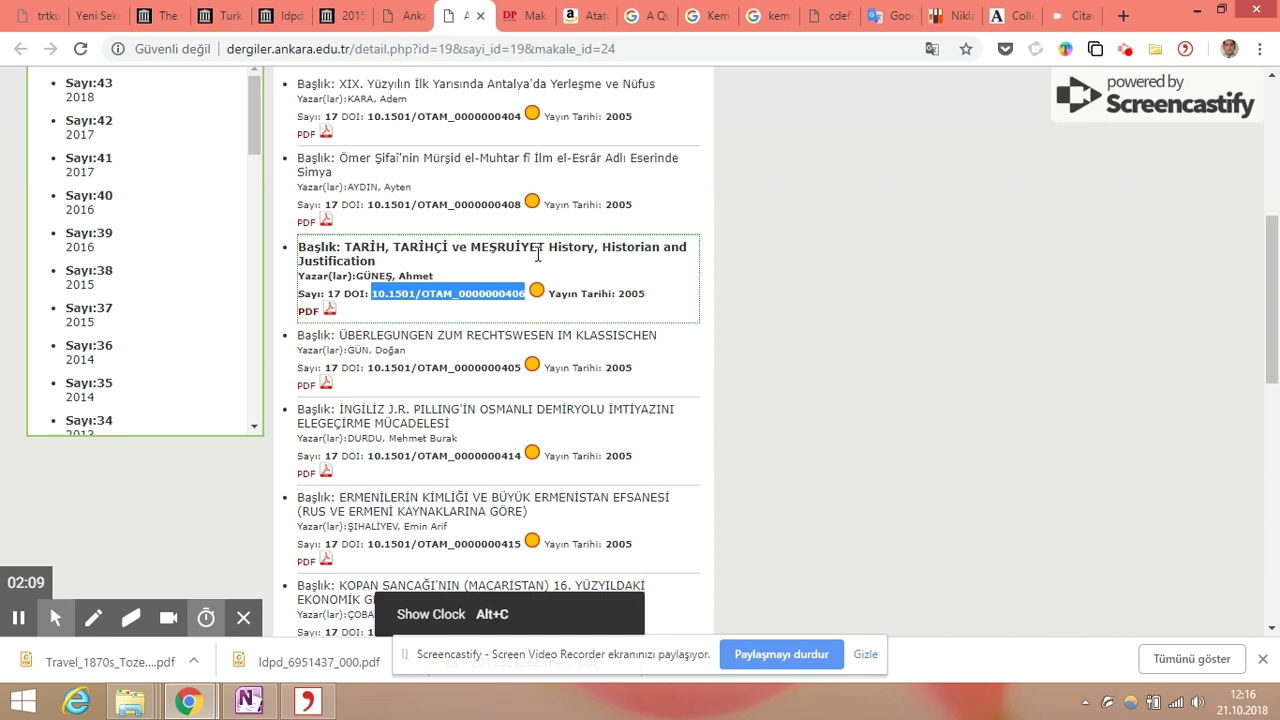
pyautogui.click(188, 702)
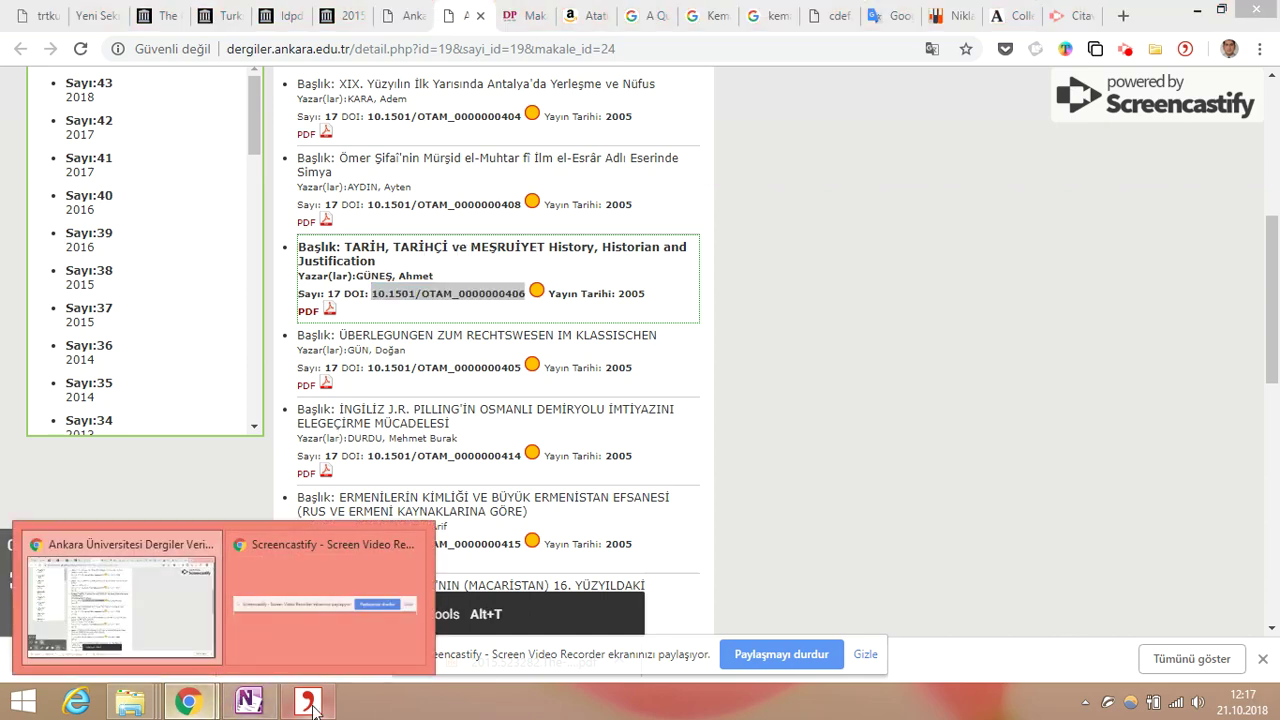
pyautogui.click(308, 703)
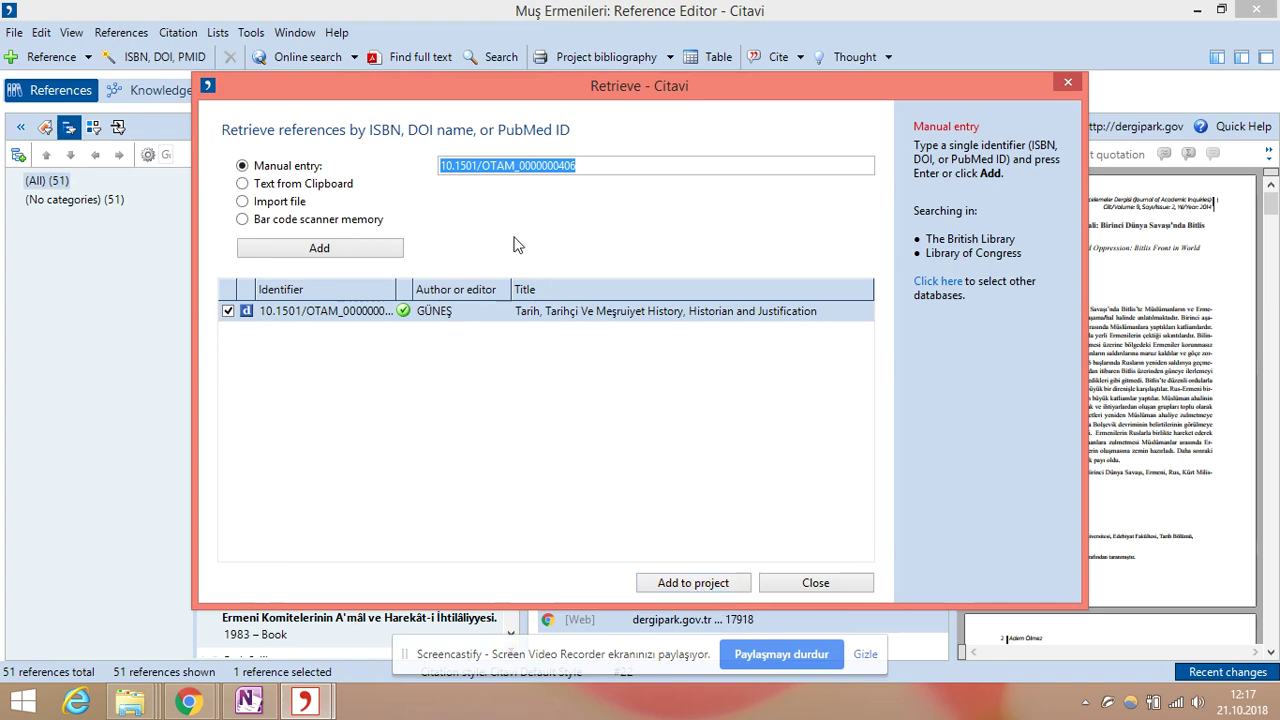
pyautogui.click(651, 583)
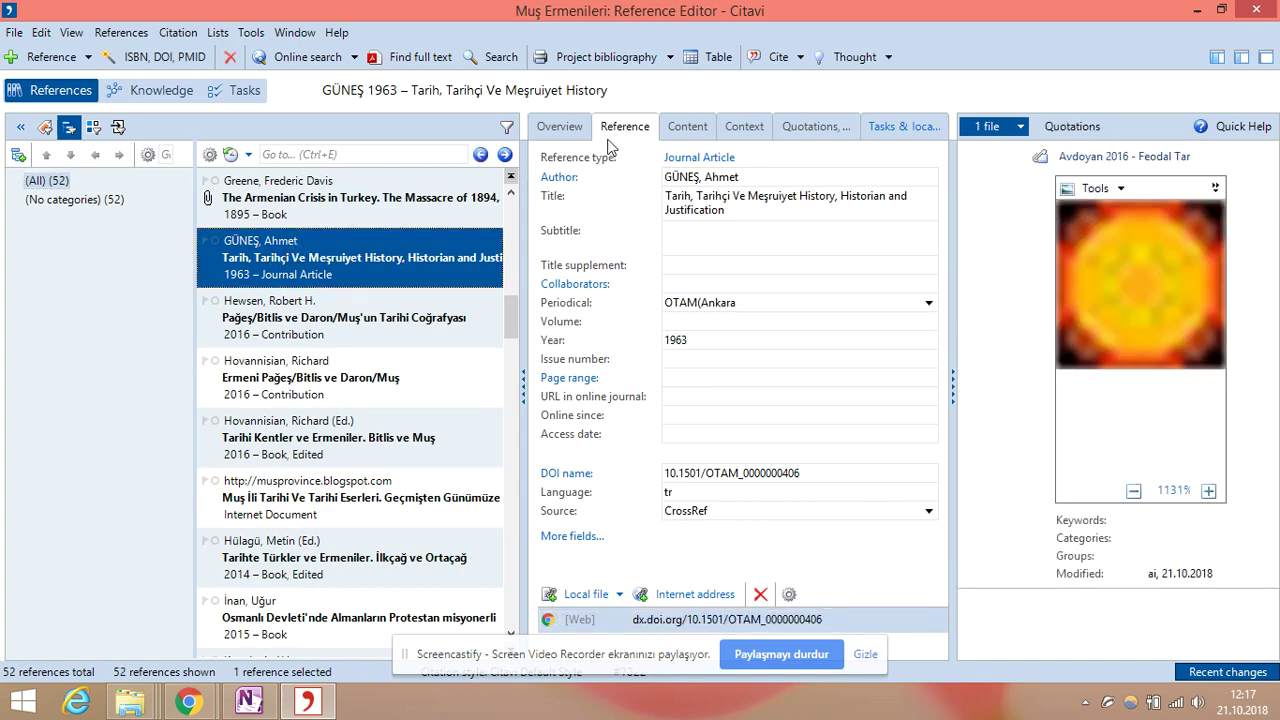
# Step: Review the added article's overview and reference fields, and preview the web page behind its DOI link
pyautogui.click(566, 126)
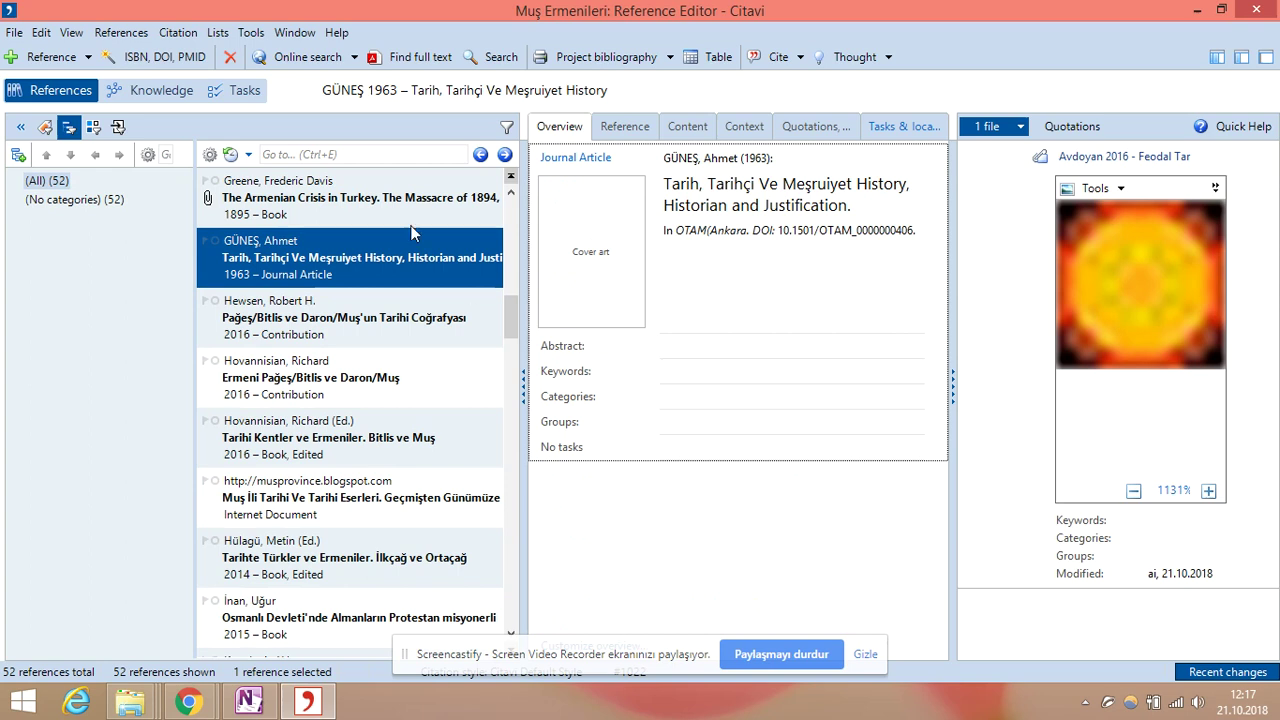
pyautogui.click(624, 127)
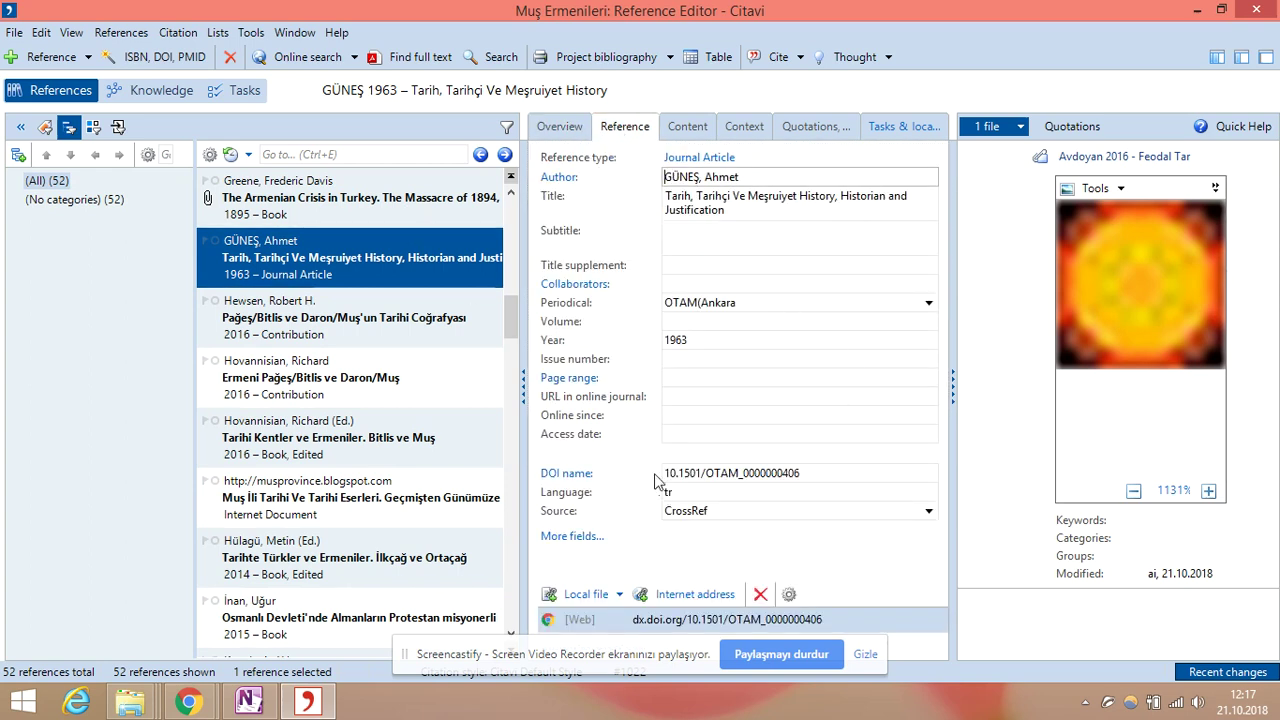
pyautogui.click(742, 474)
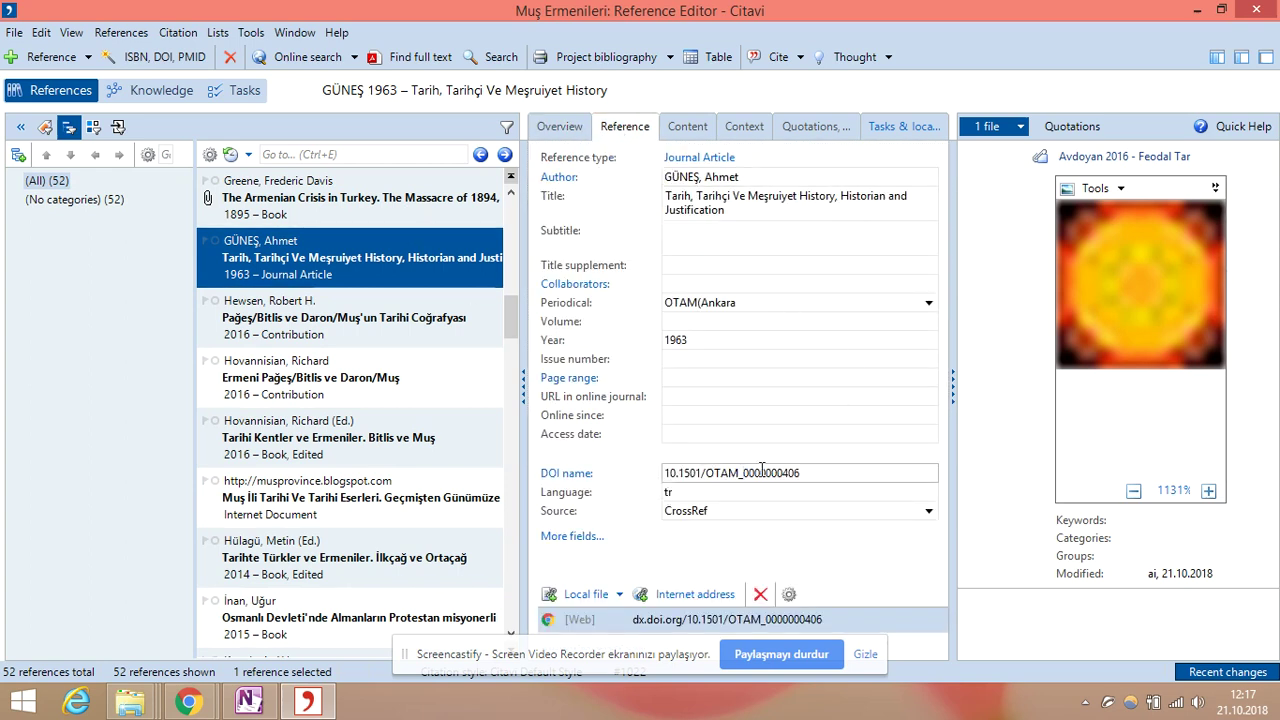
pyautogui.click(843, 622)
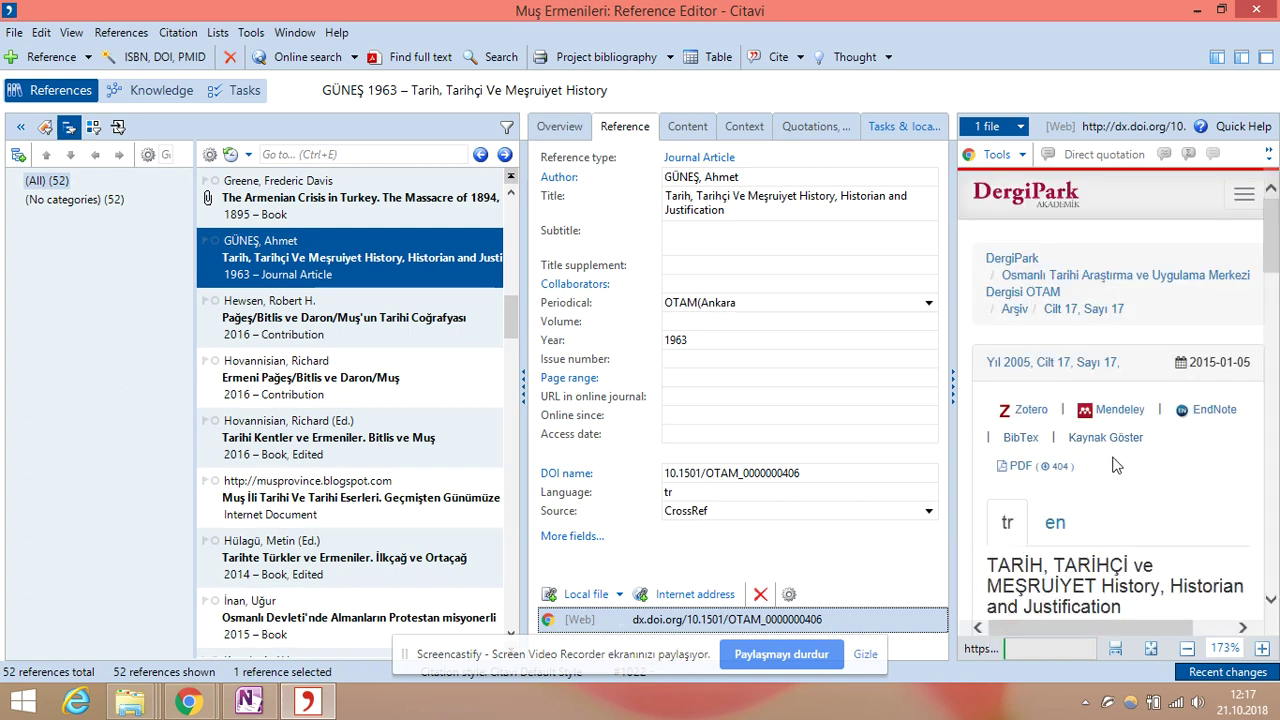
pyautogui.scroll(-3, 1277, 296)
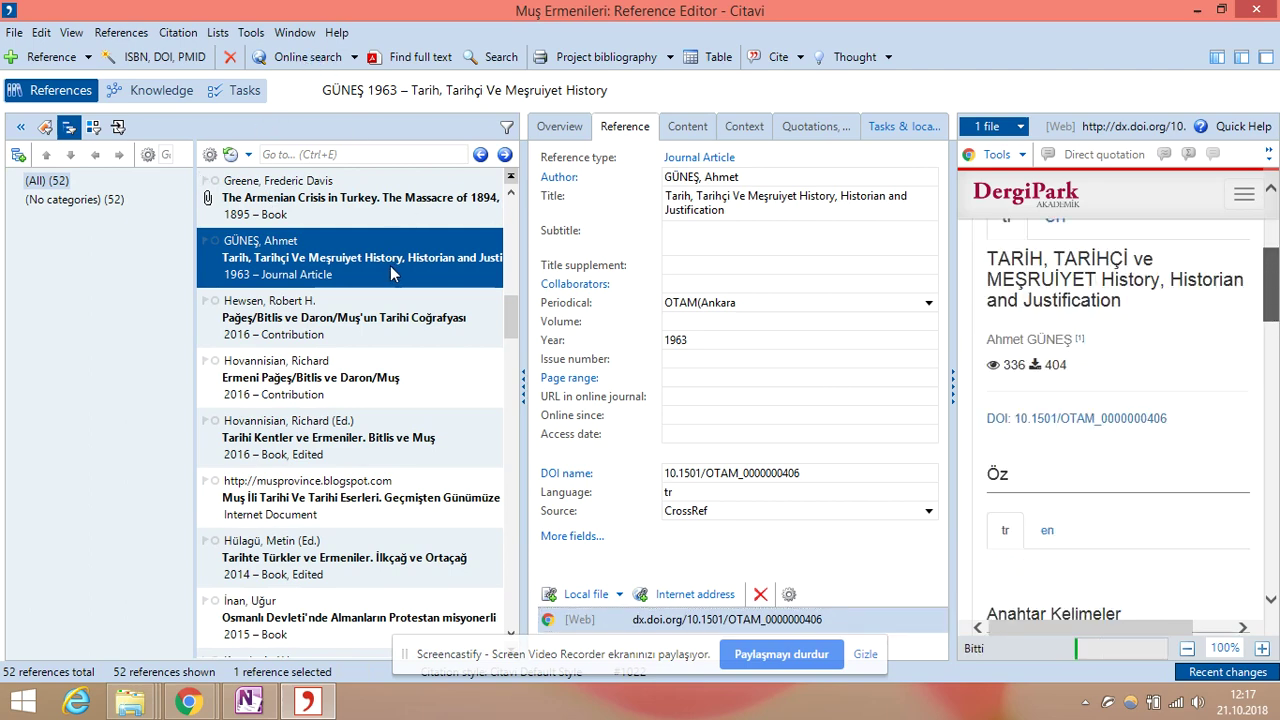
# Step: Switch to Chrome and send the DergiPark article "Thukydides'in Aktarımına Göre Atina Salgınının Gerçek Etkileri" to Citavi
pyautogui.moveTo(187, 702)
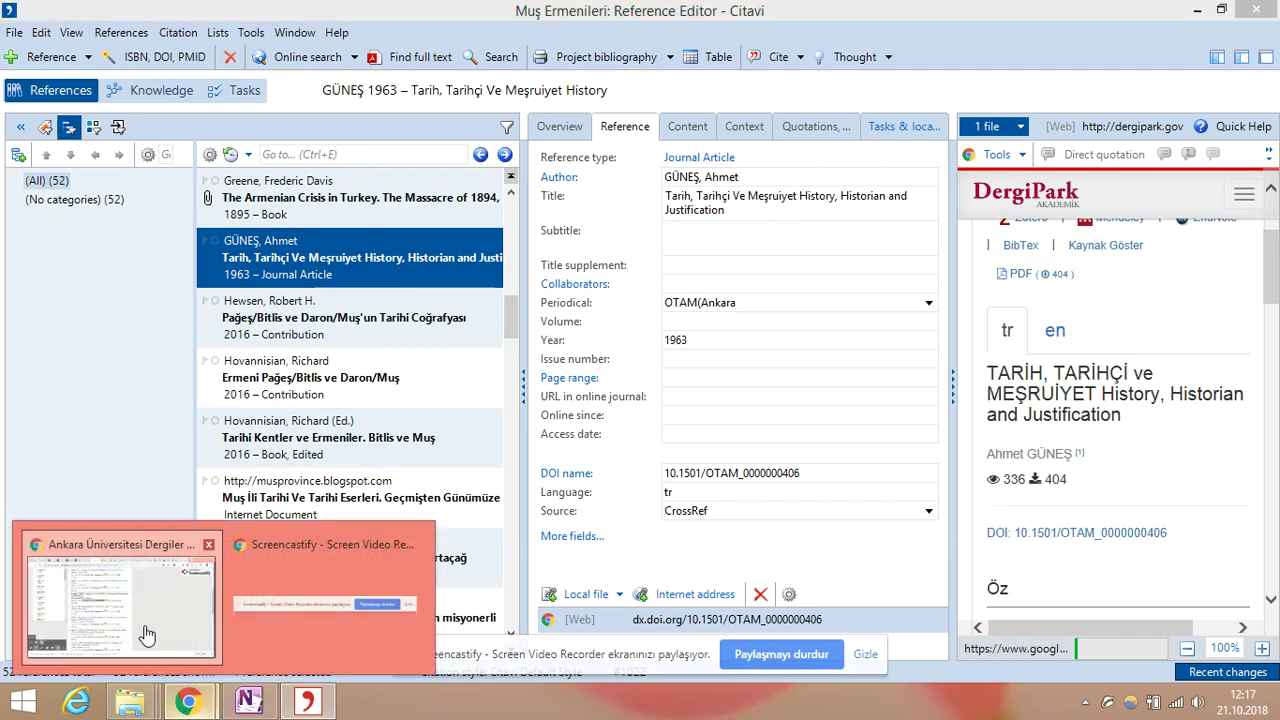
pyautogui.click(146, 635)
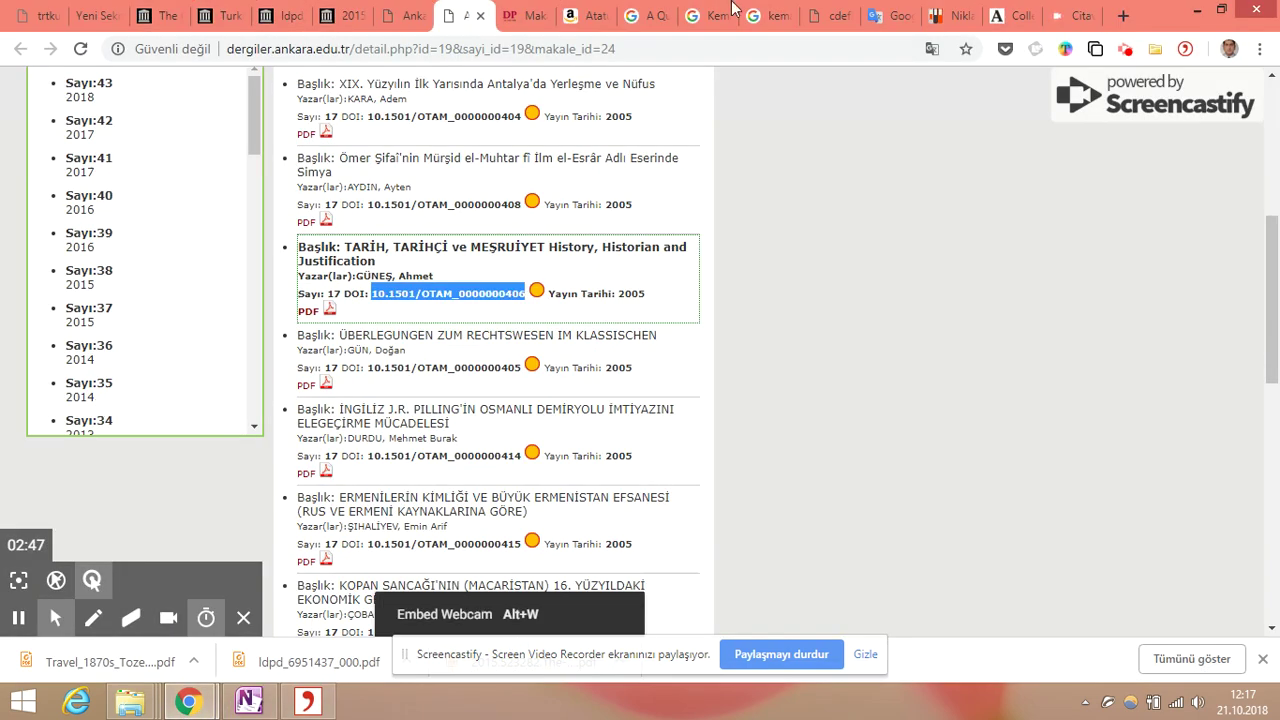
pyautogui.click(526, 19)
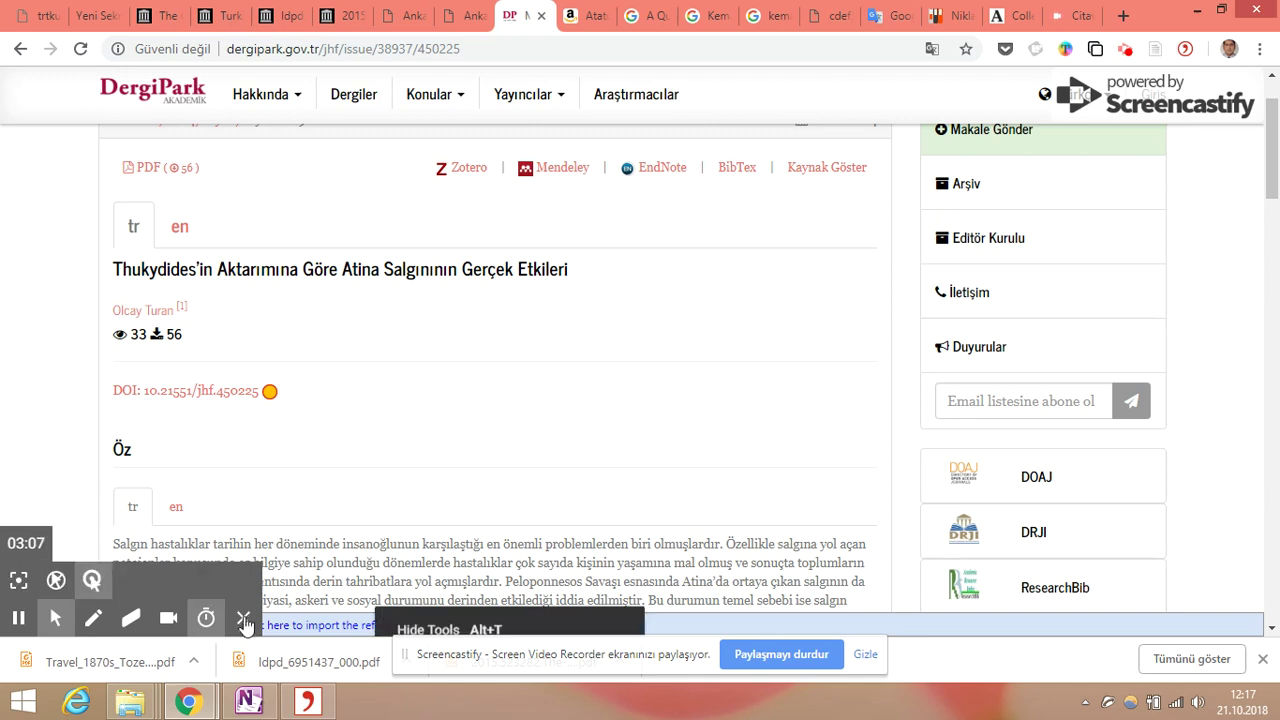
pyautogui.click(243, 618)
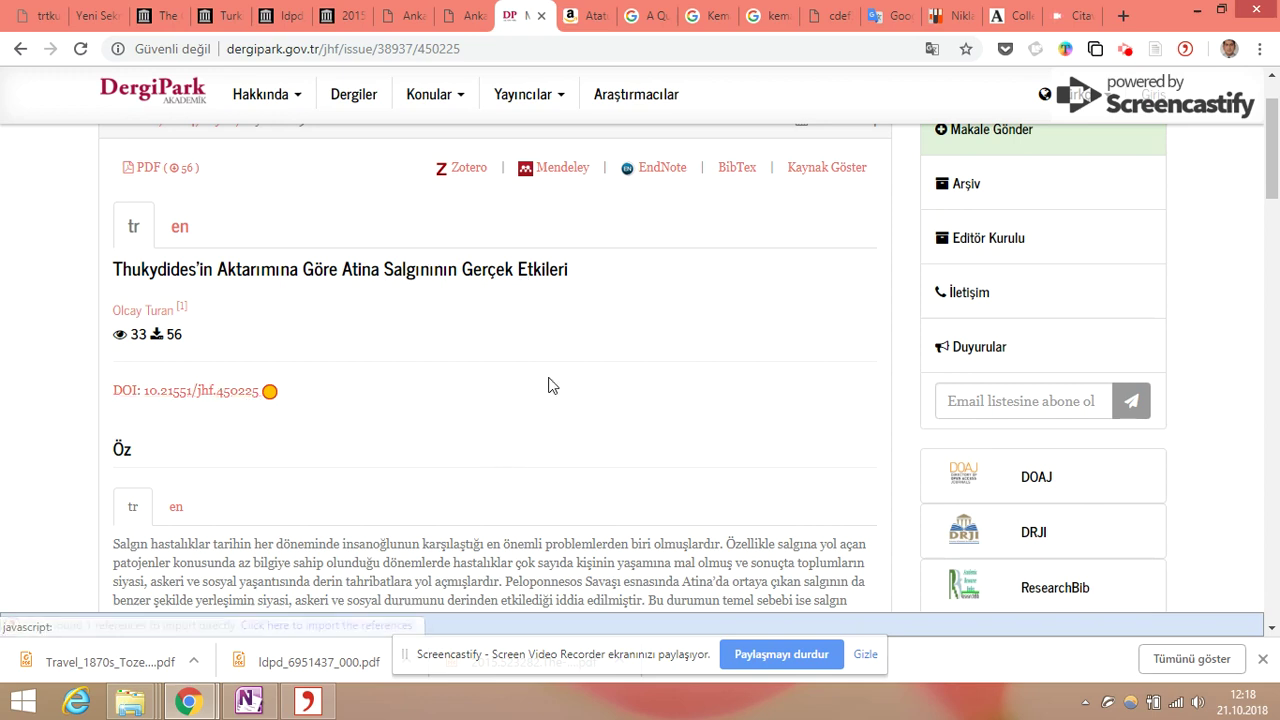
pyautogui.scroll(-1, 550, 420)
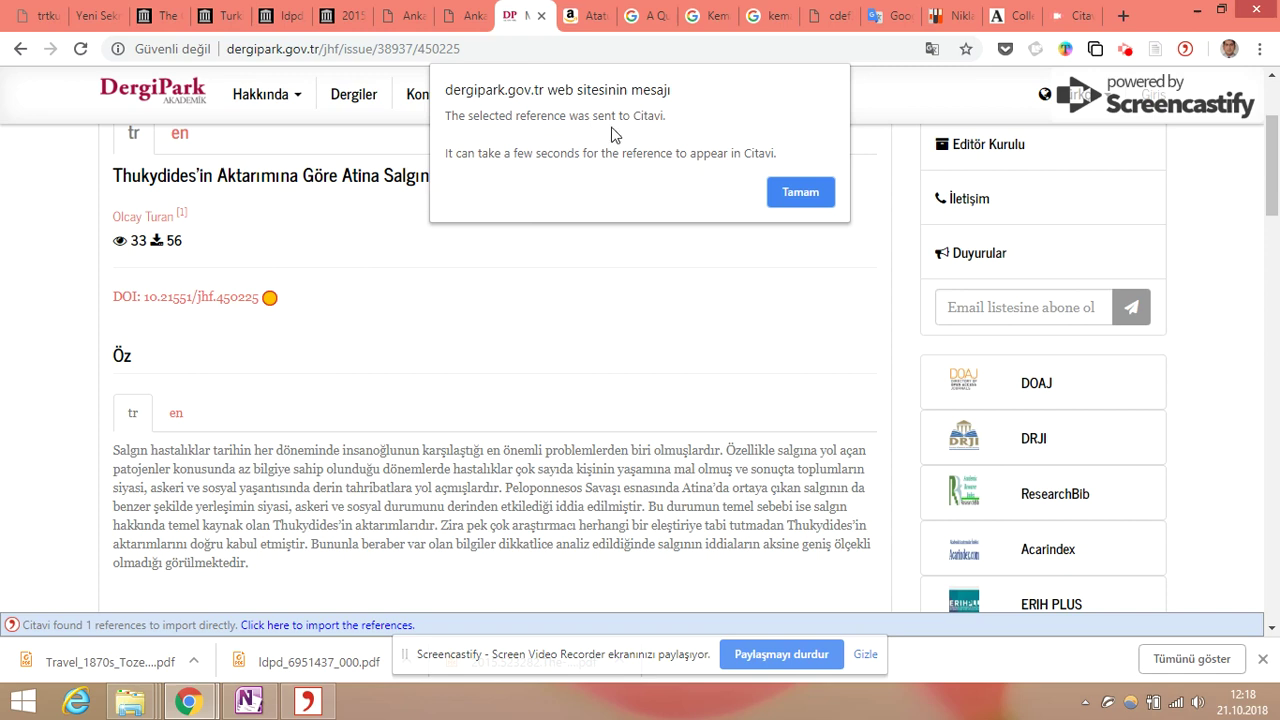
pyautogui.click(795, 194)
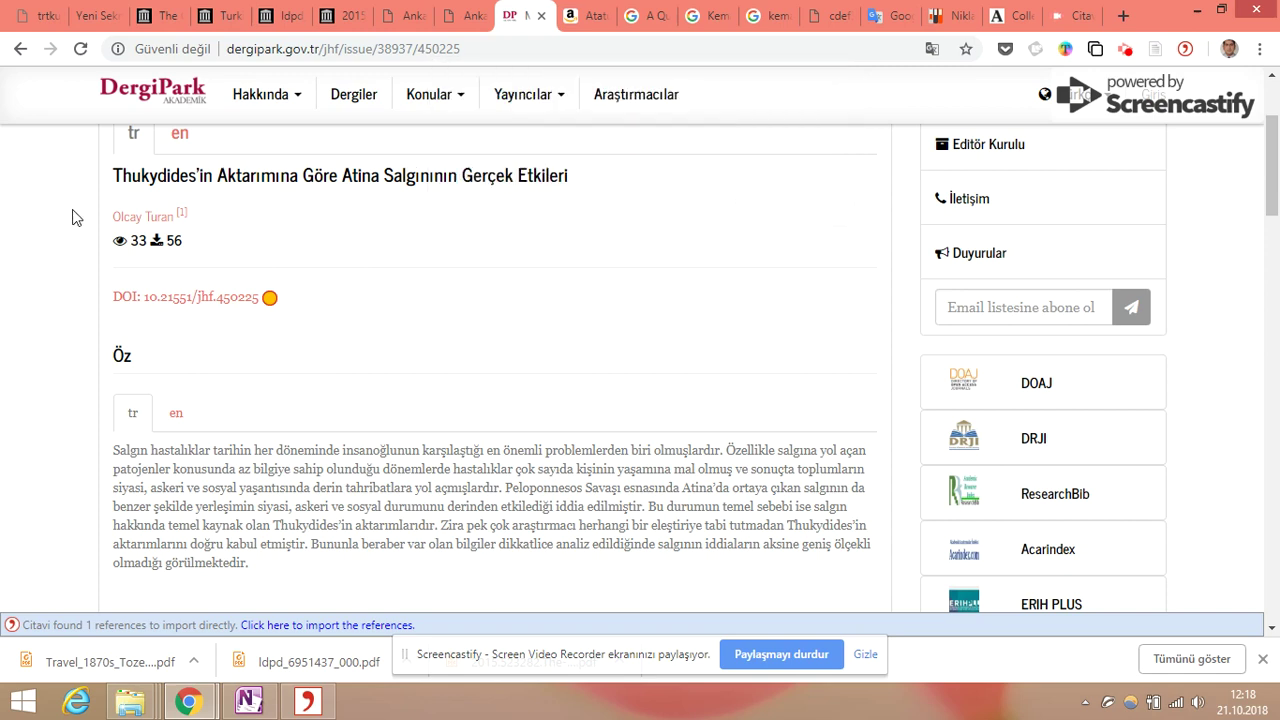
# Step: Switch to Citavi, review the imported Thukydides article's fields, and preview its DOI link in the layout without the reference list
pyautogui.click(307, 700)
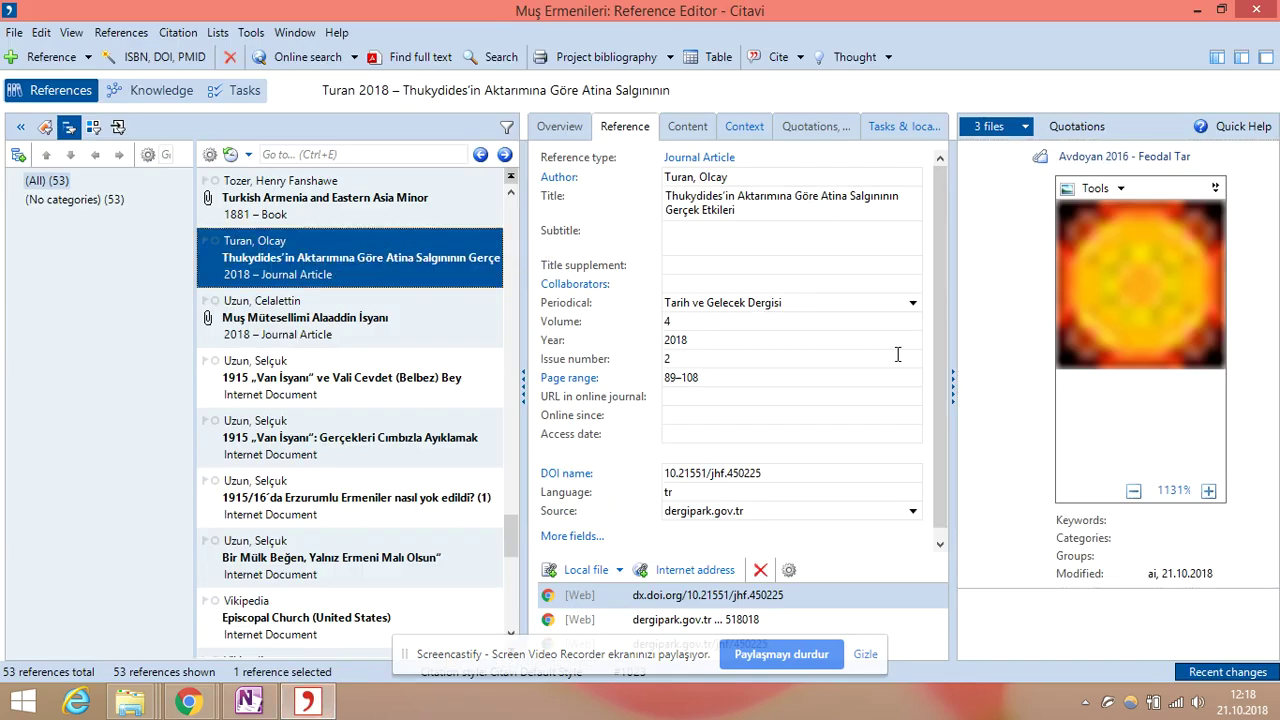
pyautogui.scroll(-1, 940, 390)
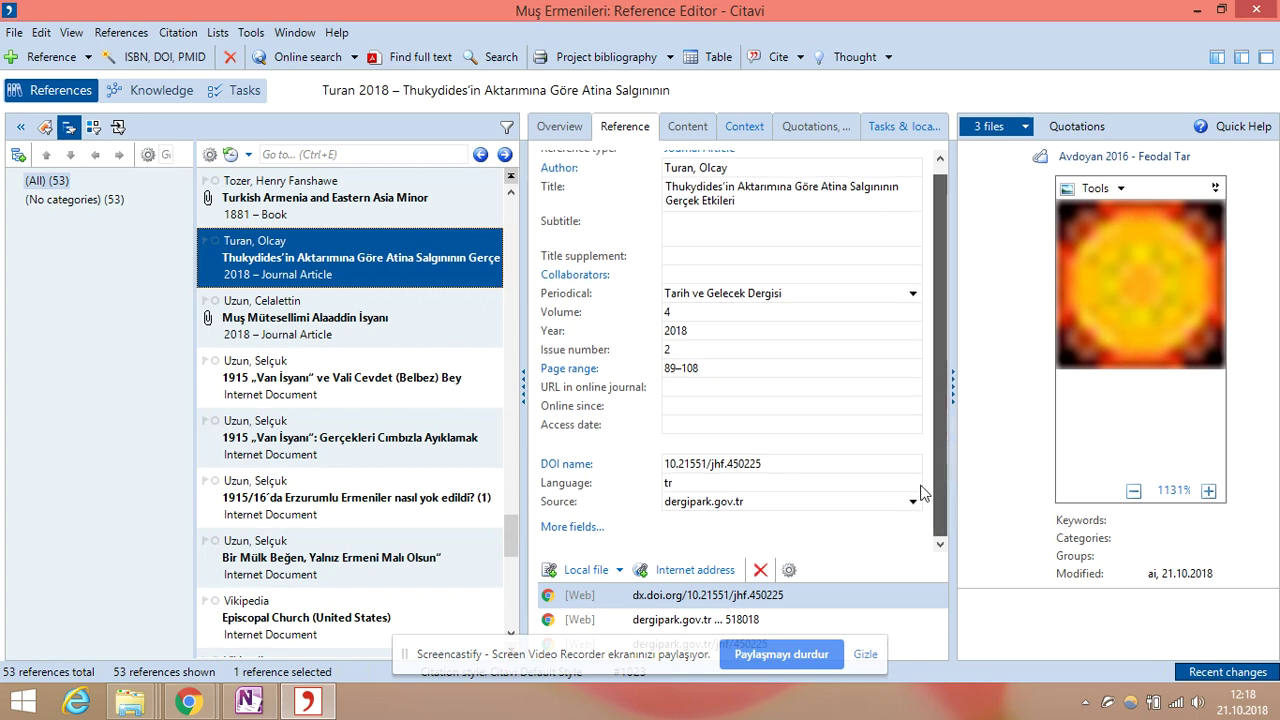
pyautogui.click(764, 598)
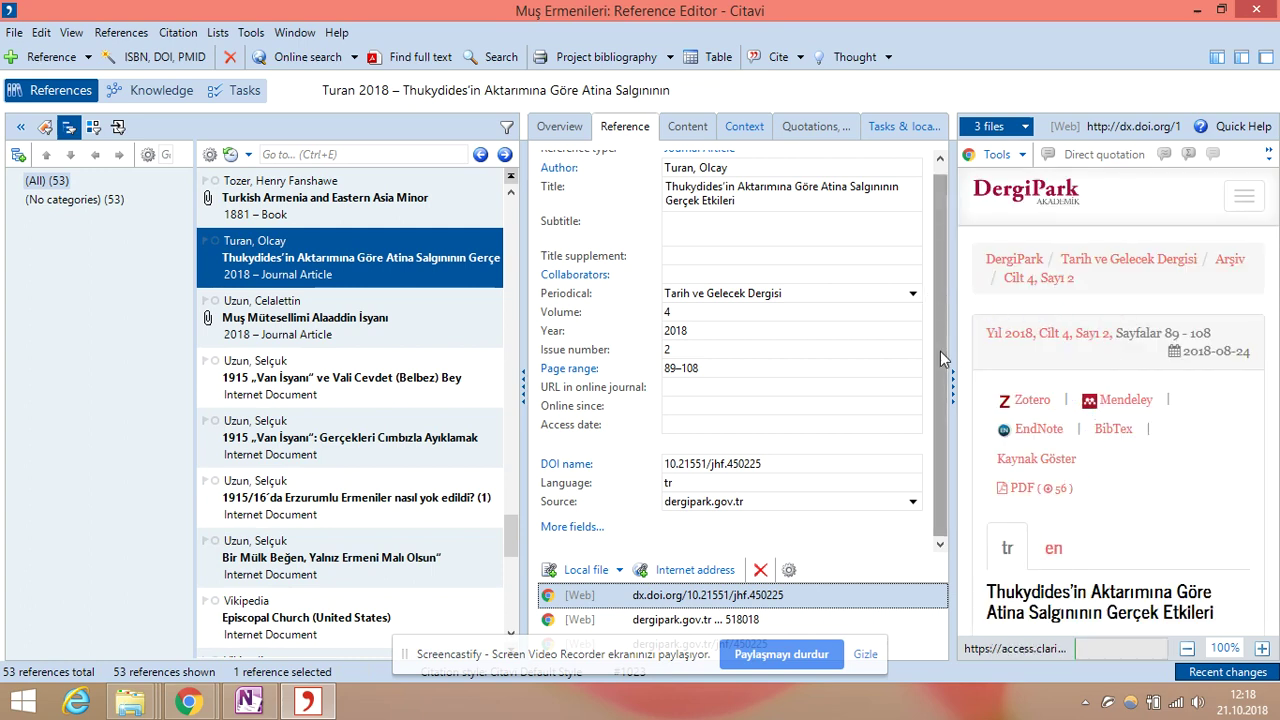
pyautogui.click(1241, 58)
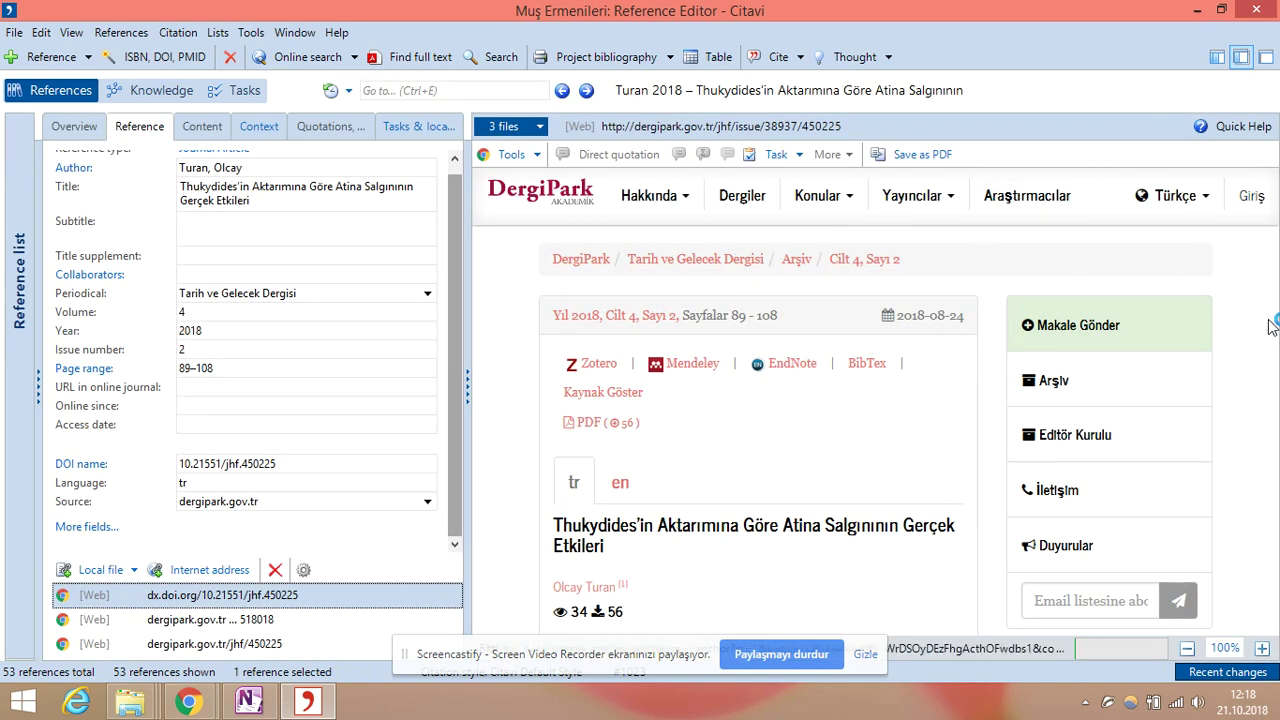
# Step: Try to open the article's PDF from the previewed DergiPark page, close the separate browser windows and look over the abstract
pyautogui.click(583, 423)
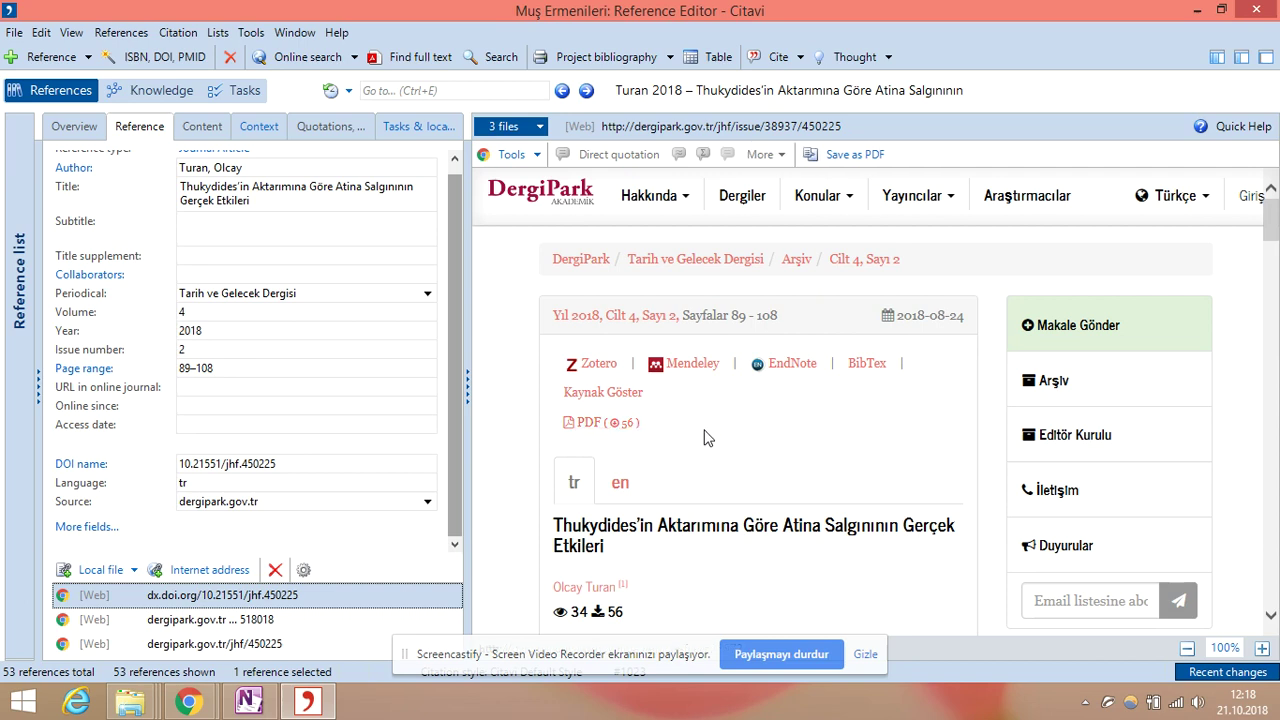
pyautogui.click(593, 430)
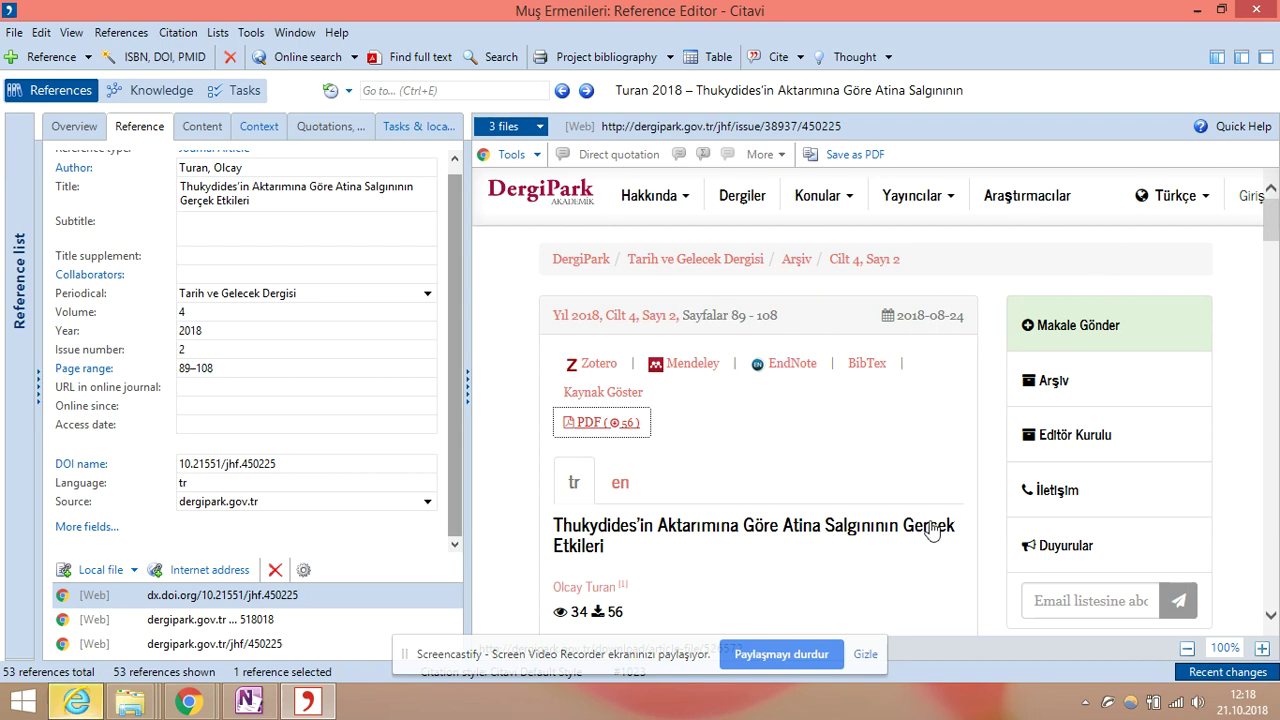
pyautogui.click(1040, 218)
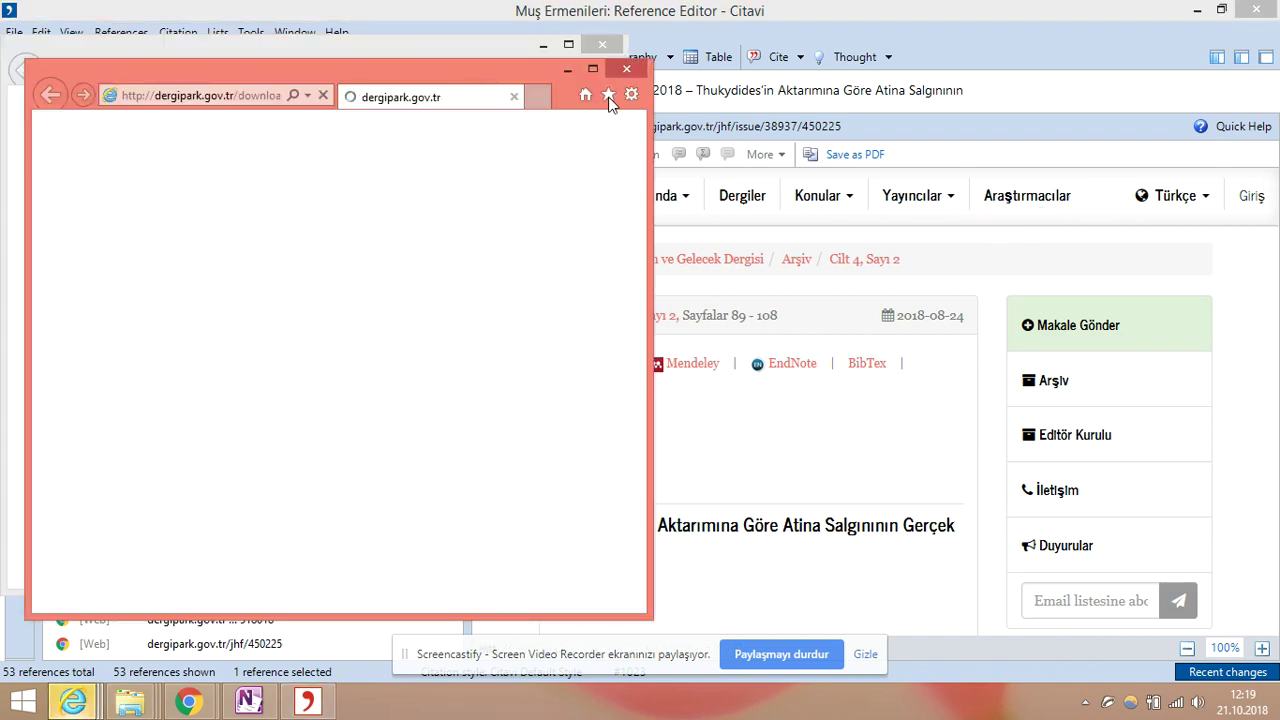
pyautogui.click(622, 69)
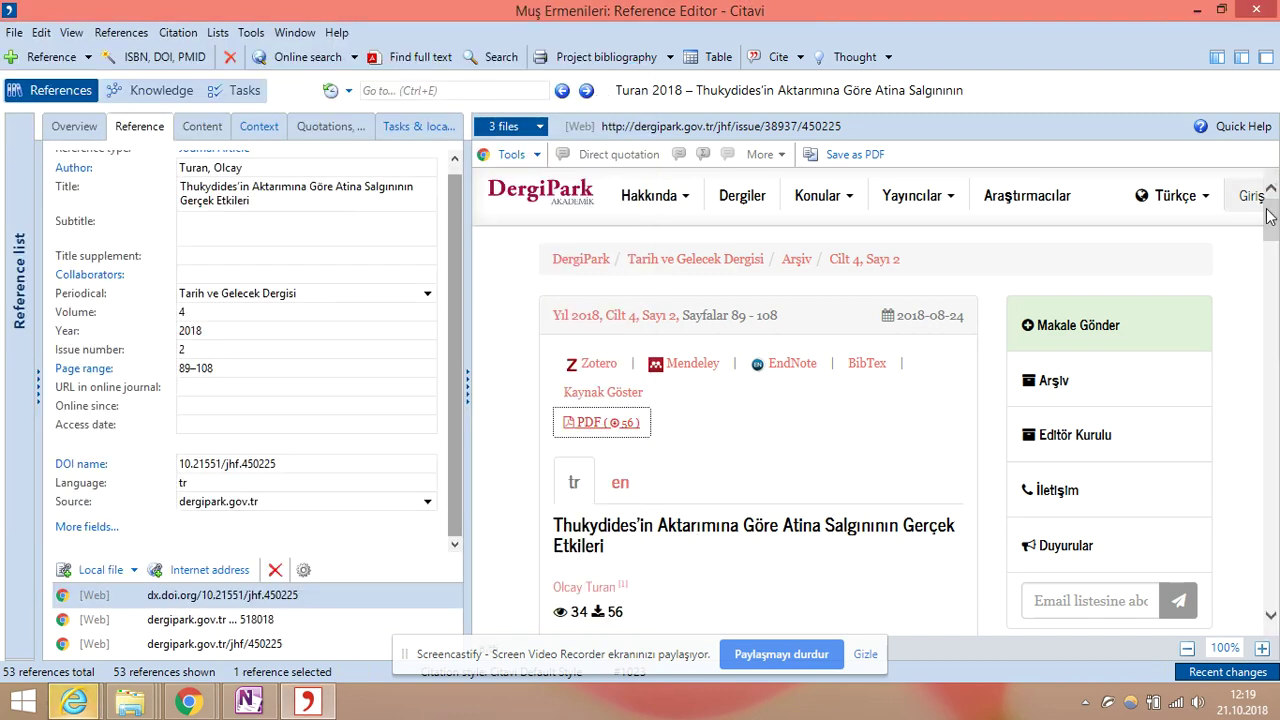
pyautogui.scroll(-2, 1273, 275)
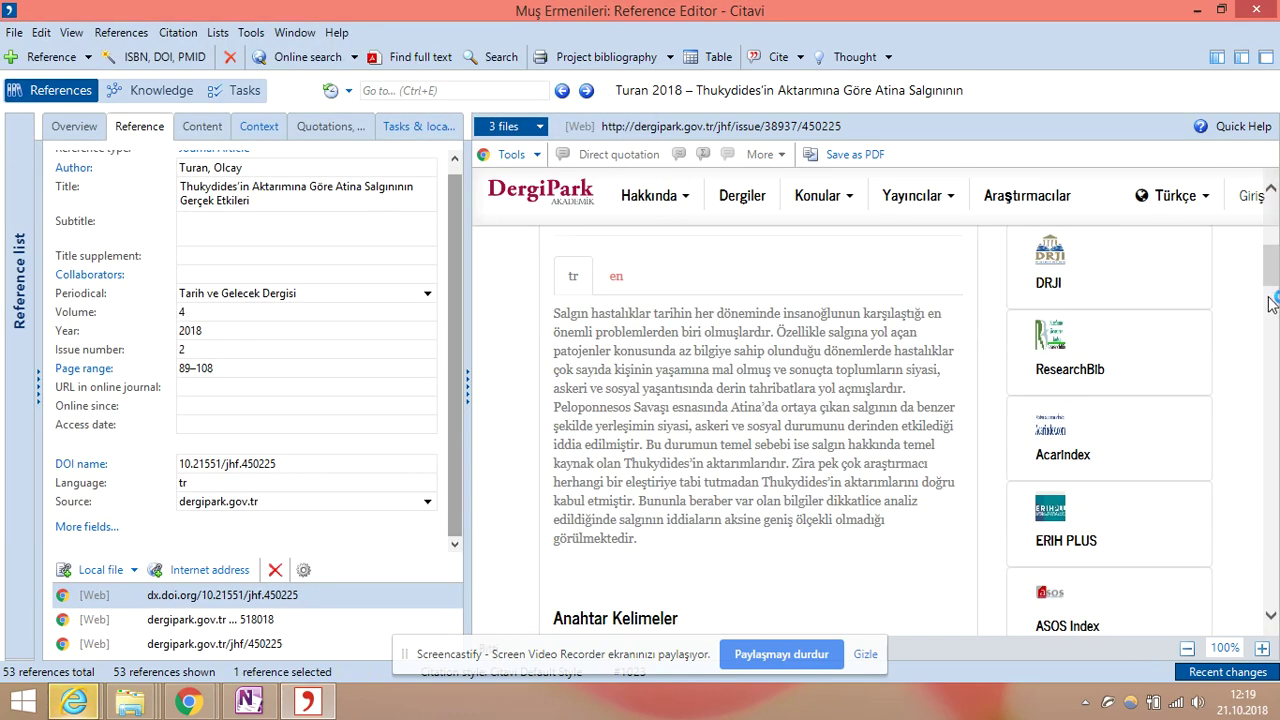
pyautogui.click(638, 548)
# Step: Switch to Chrome and show the start of the Amazon page for "Ataturk: The Biography of the Founder of Modern Turkey"
pyautogui.moveTo(188, 686)
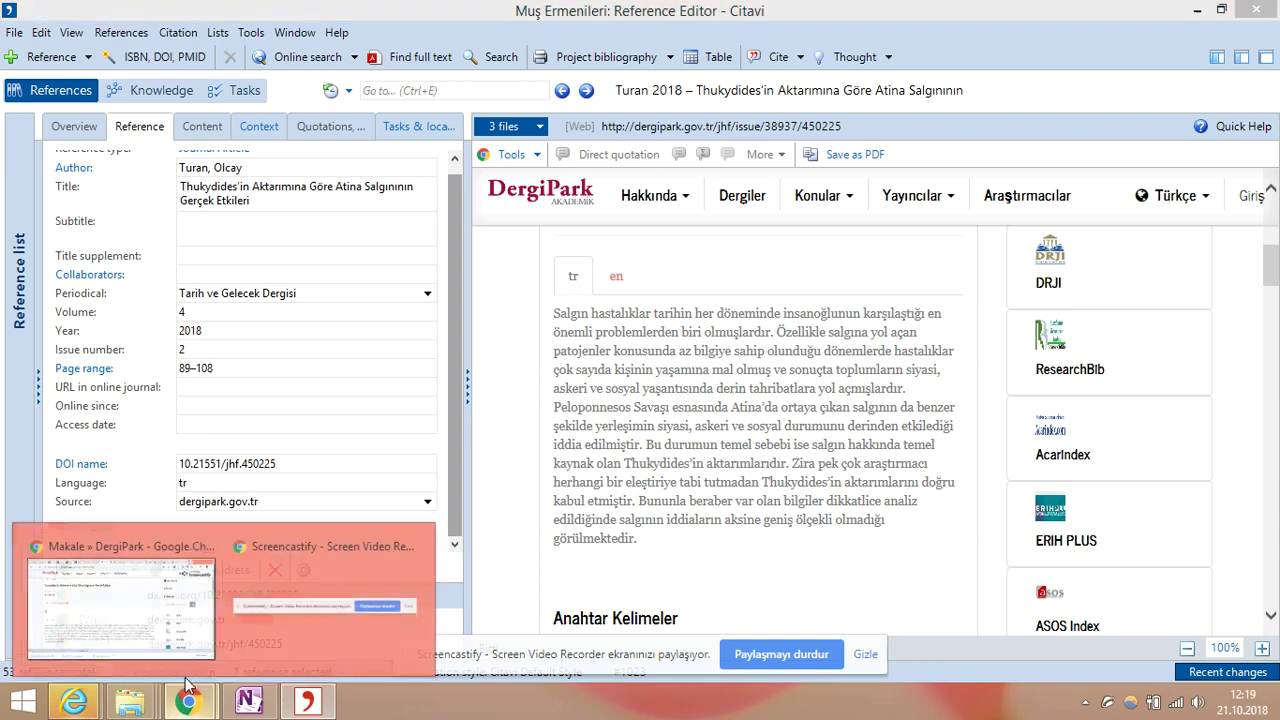
pyautogui.click(150, 610)
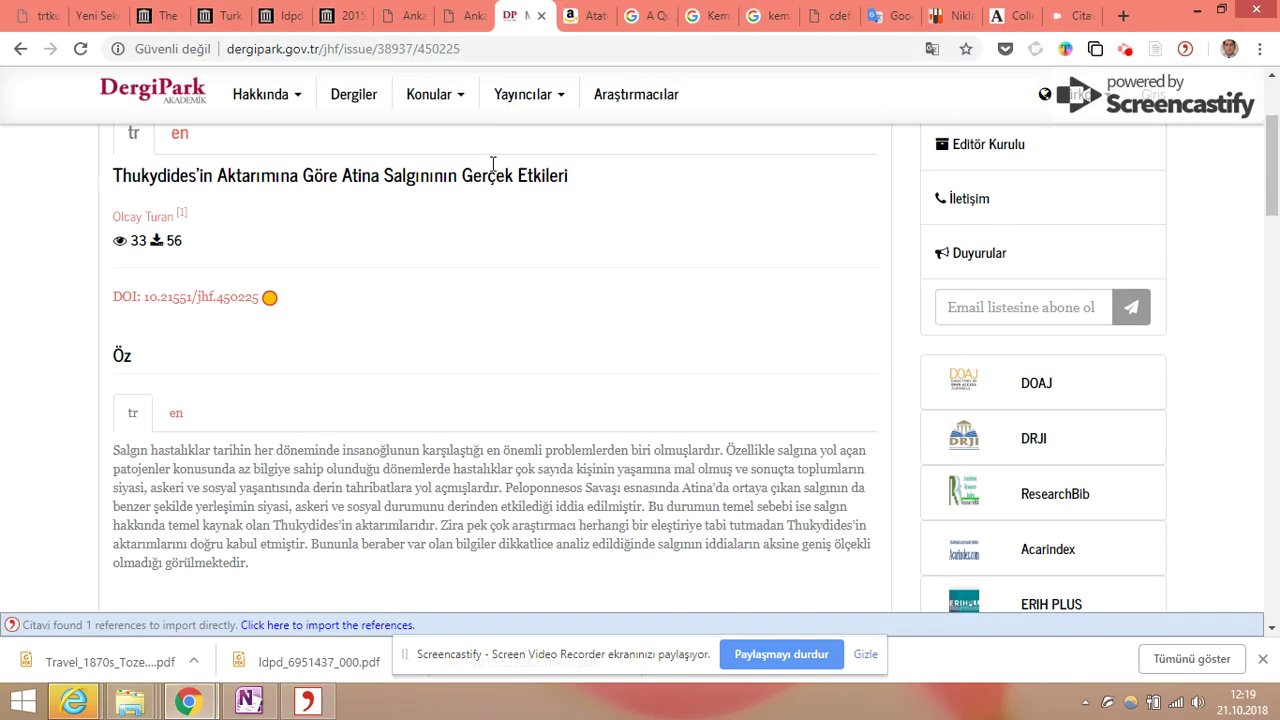
pyautogui.click(592, 17)
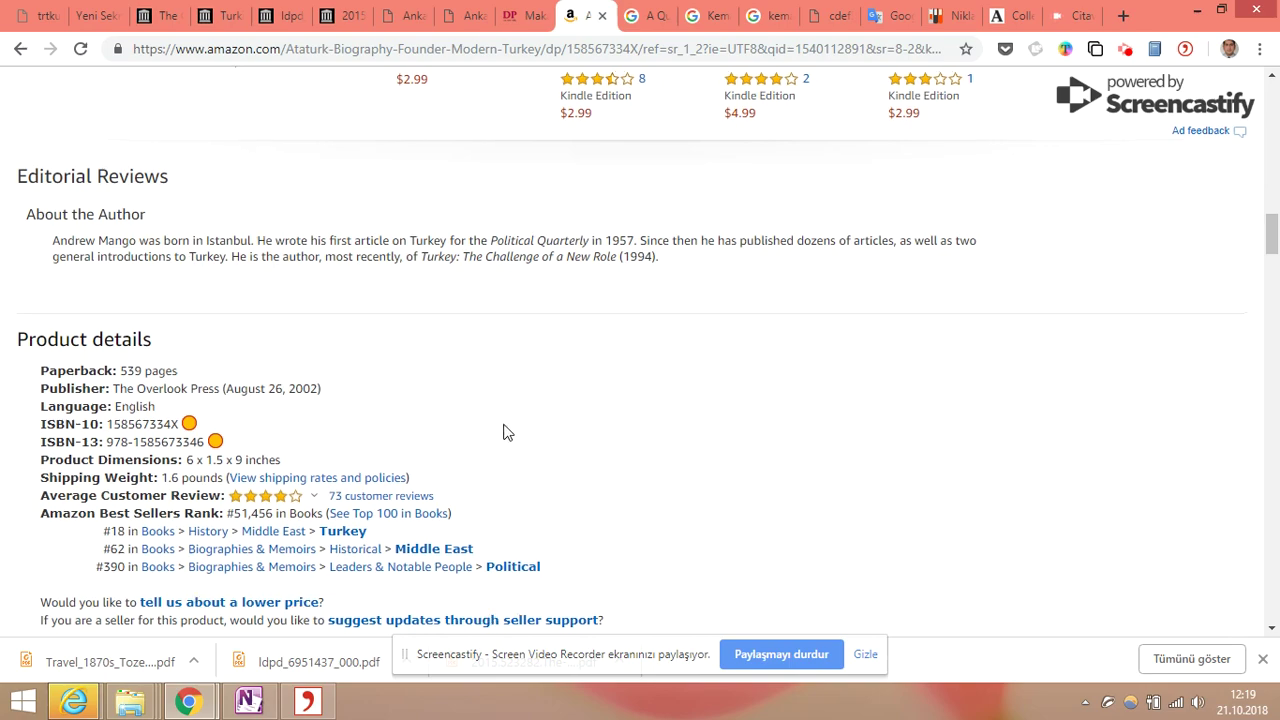
pyautogui.scroll(5, 503, 431)
pyautogui.scroll(10, 1038, 334)
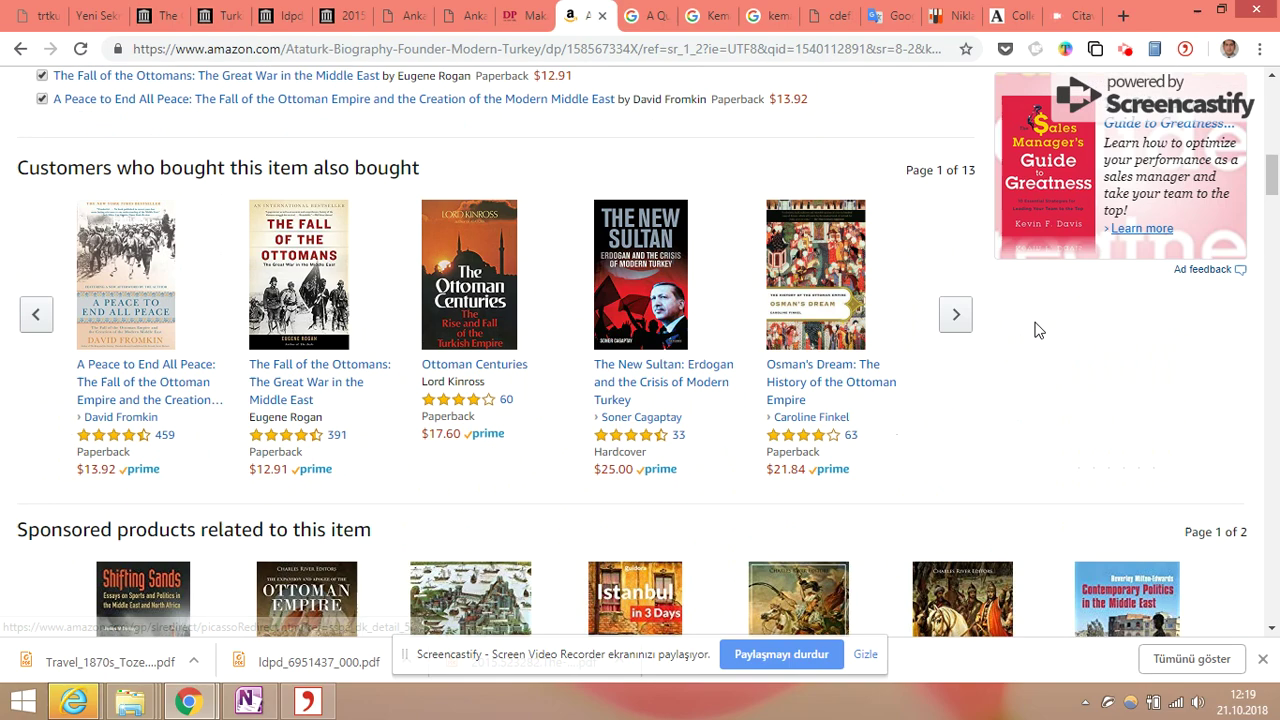
pyautogui.scroll(4, 1038, 330)
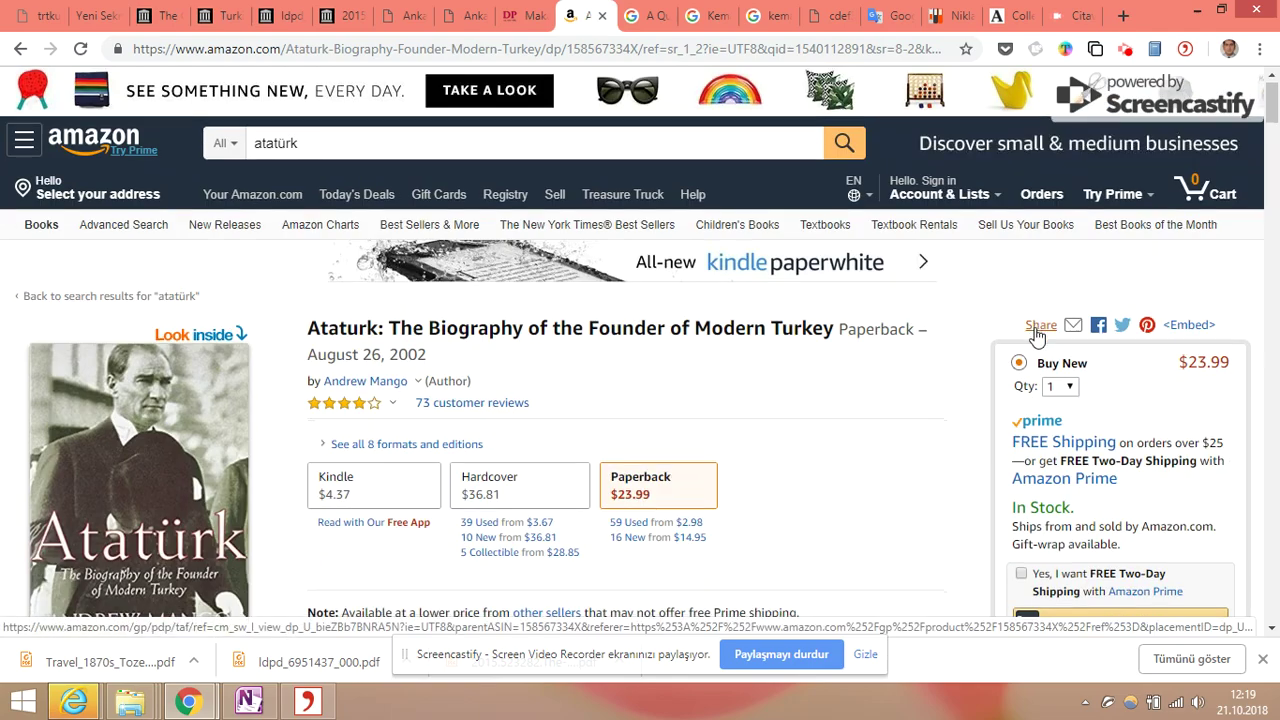
pyautogui.scroll(-5, 1038, 332)
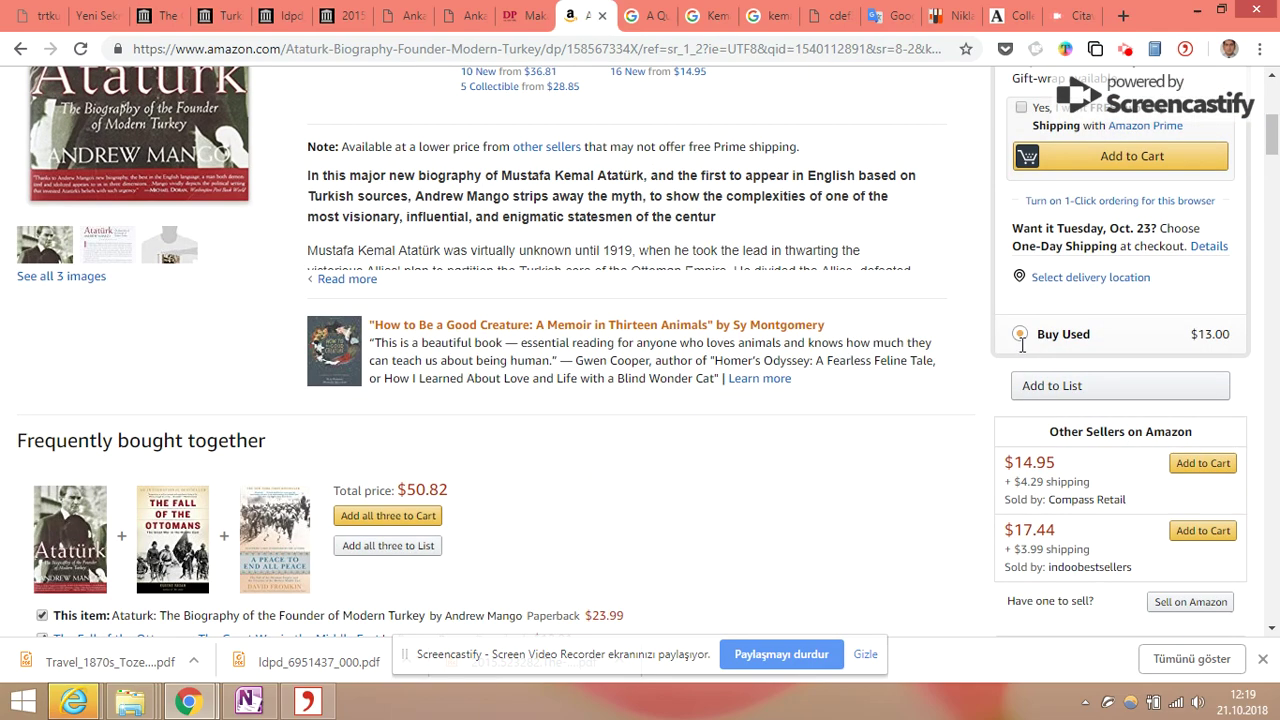
pyautogui.scroll(5, 1022, 340)
pyautogui.scroll(-9, 1020, 345)
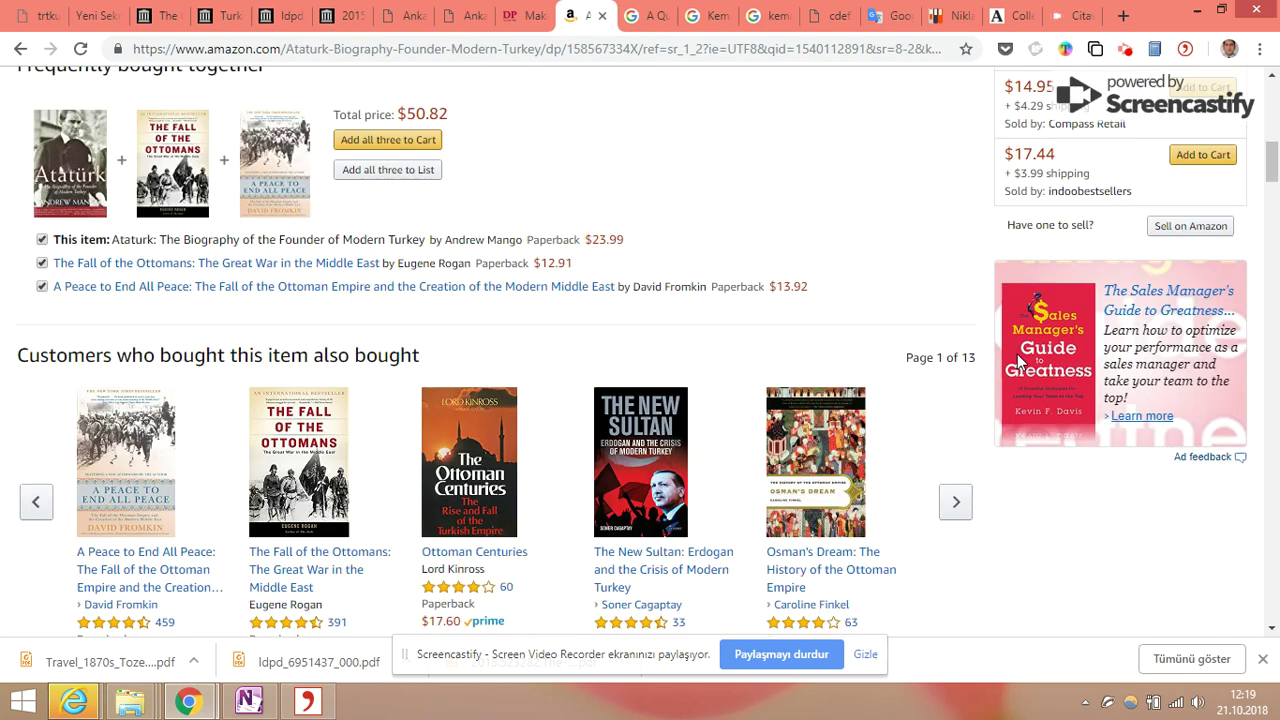
pyautogui.scroll(-1, 1014, 410)
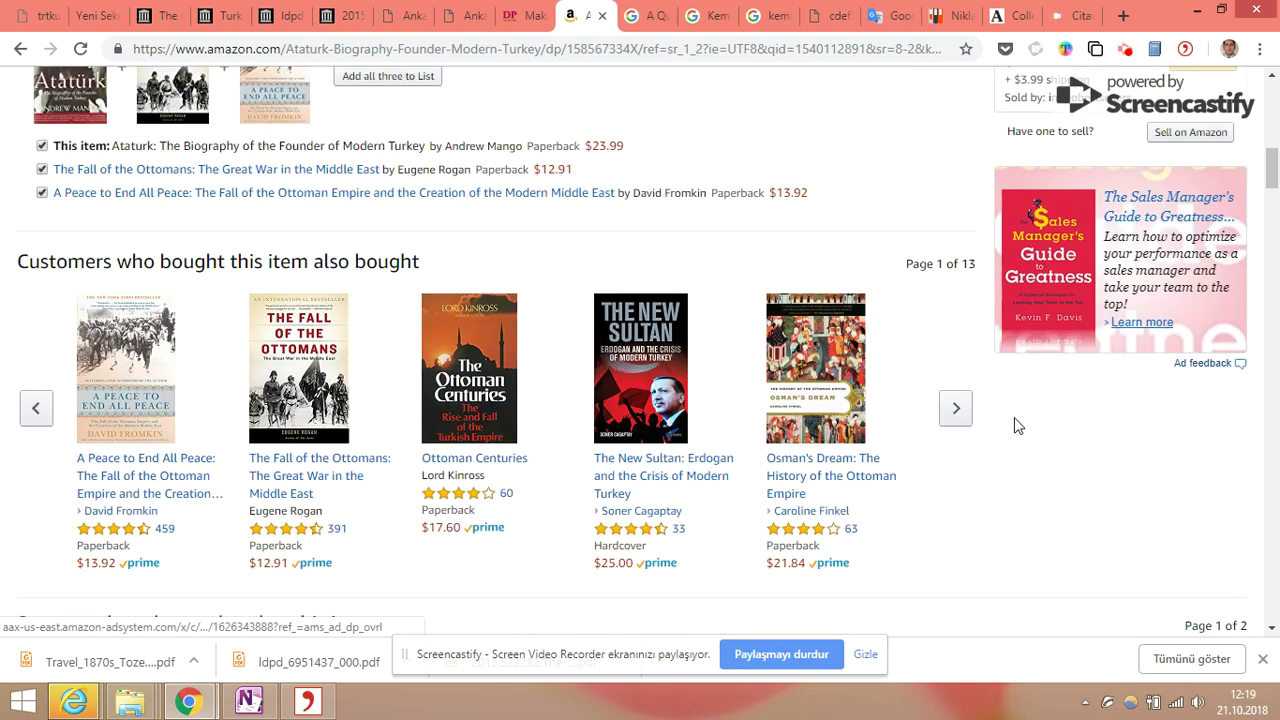
pyautogui.scroll(-8, 1010, 427)
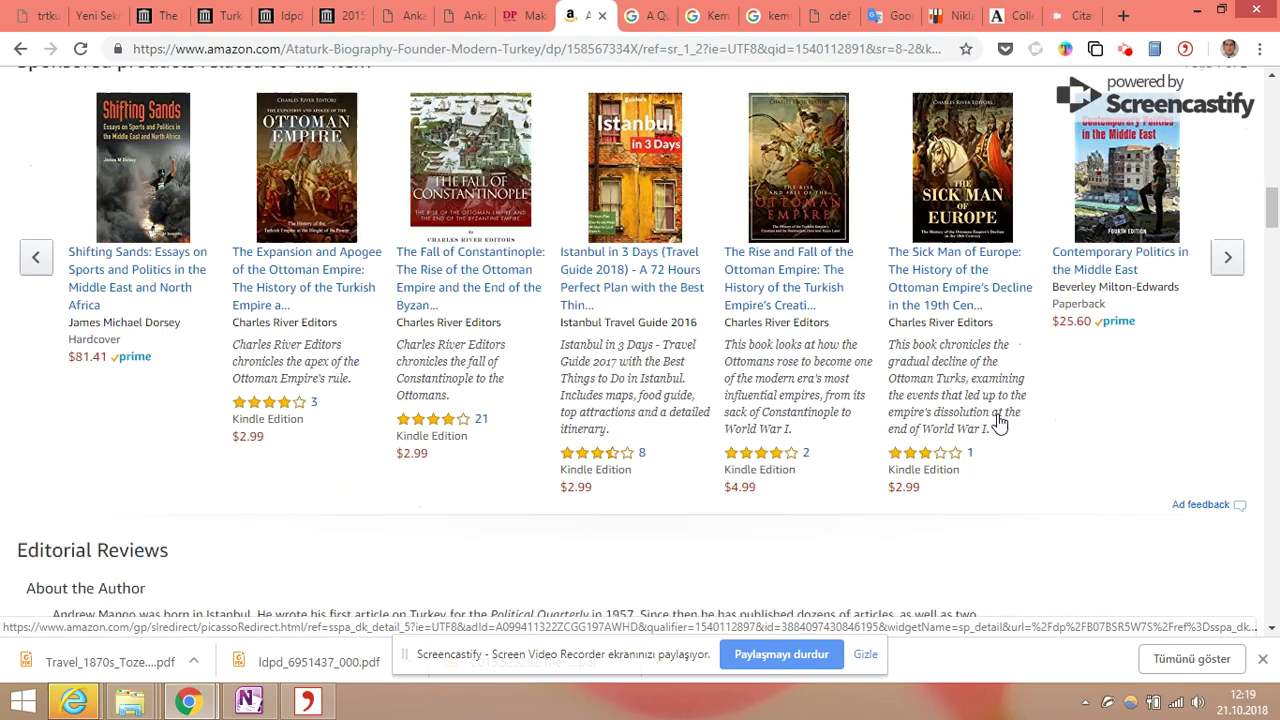
pyautogui.scroll(-4, 960, 405)
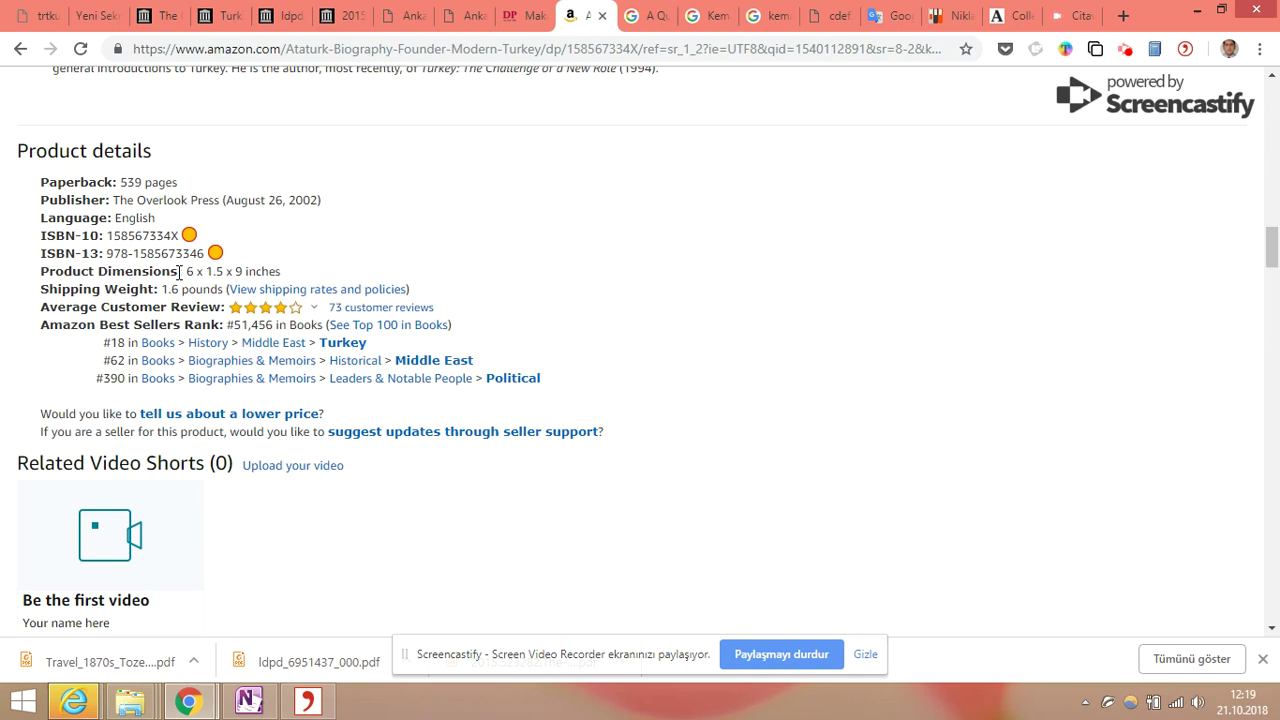
pyautogui.moveTo(108, 253); pyautogui.dragTo(213, 253)
pyautogui.hotkey('ctrl', 'c')
pyautogui.click(129, 253)
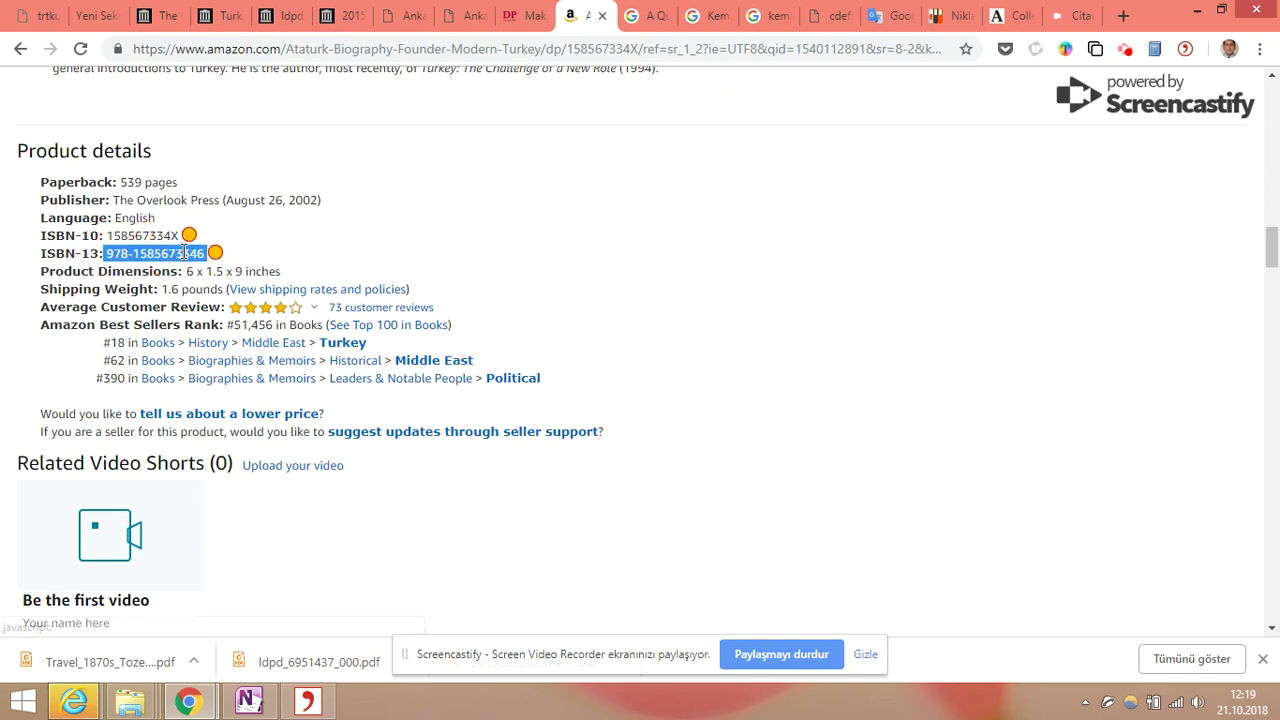
pyautogui.rightClick(185, 253)
pyautogui.click(232, 262)
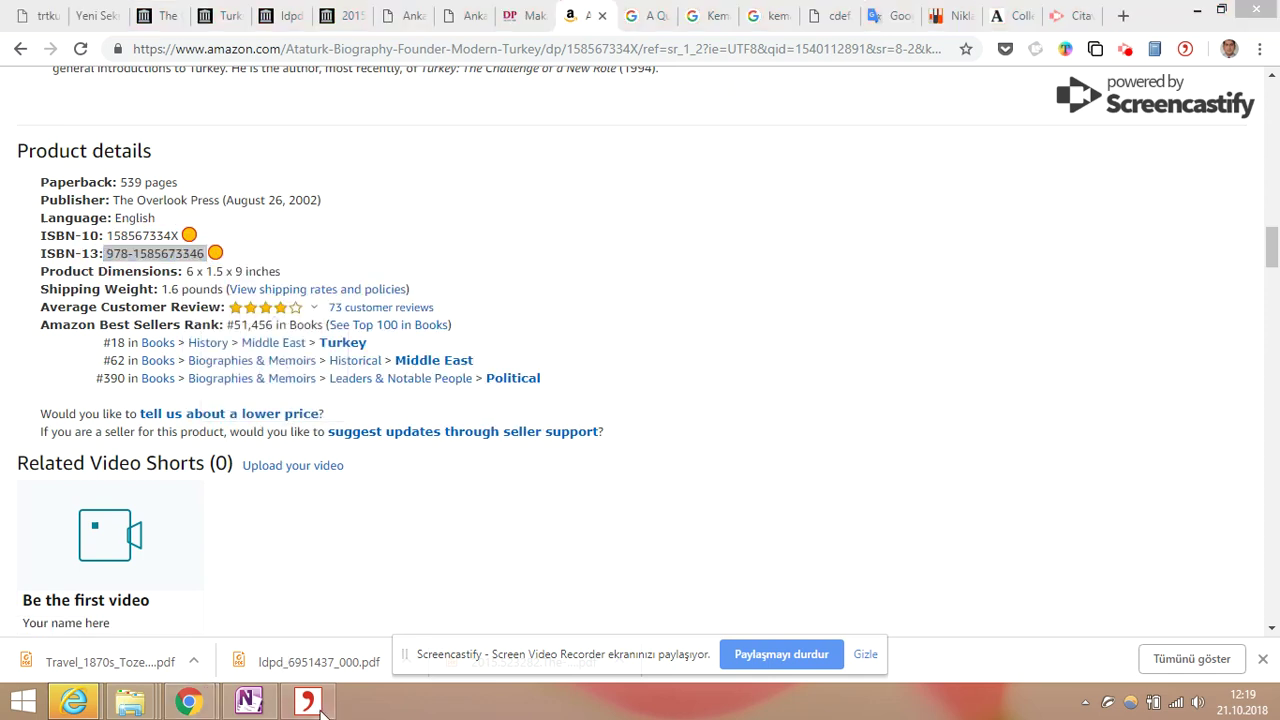
pyautogui.click(307, 701)
pyautogui.click(136, 62)
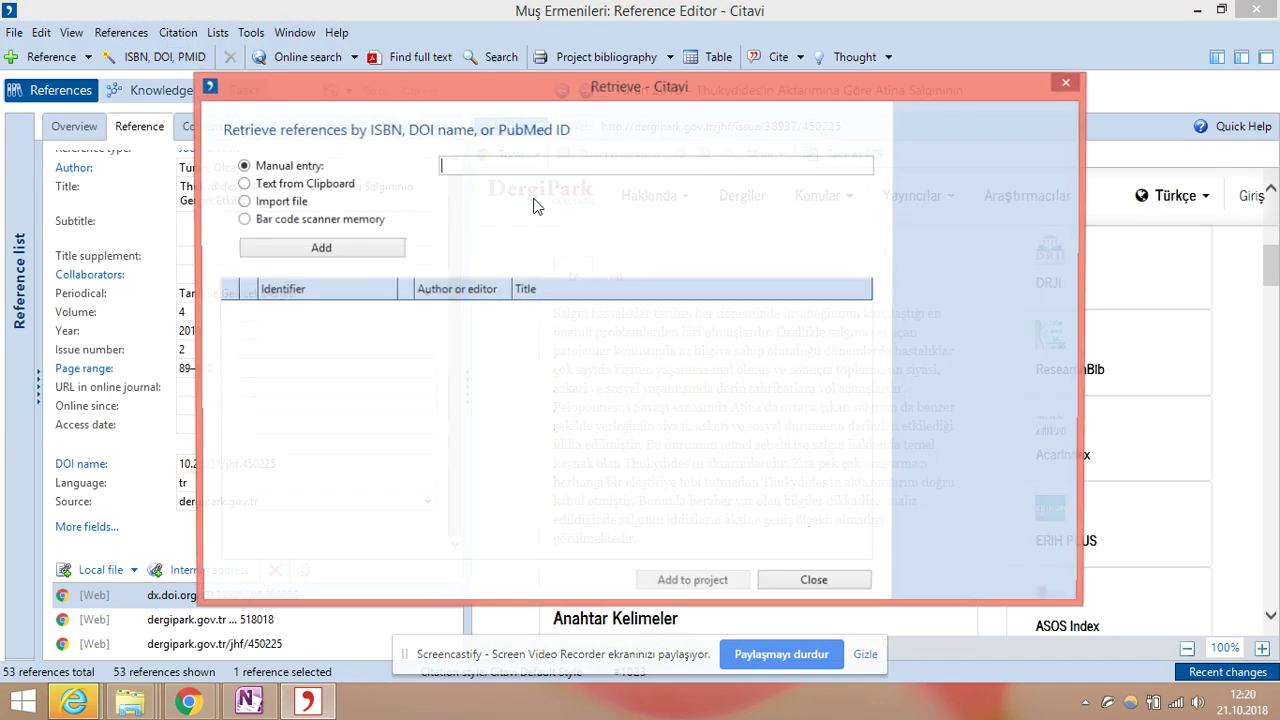
pyautogui.hotkey('ctrl', 'v')
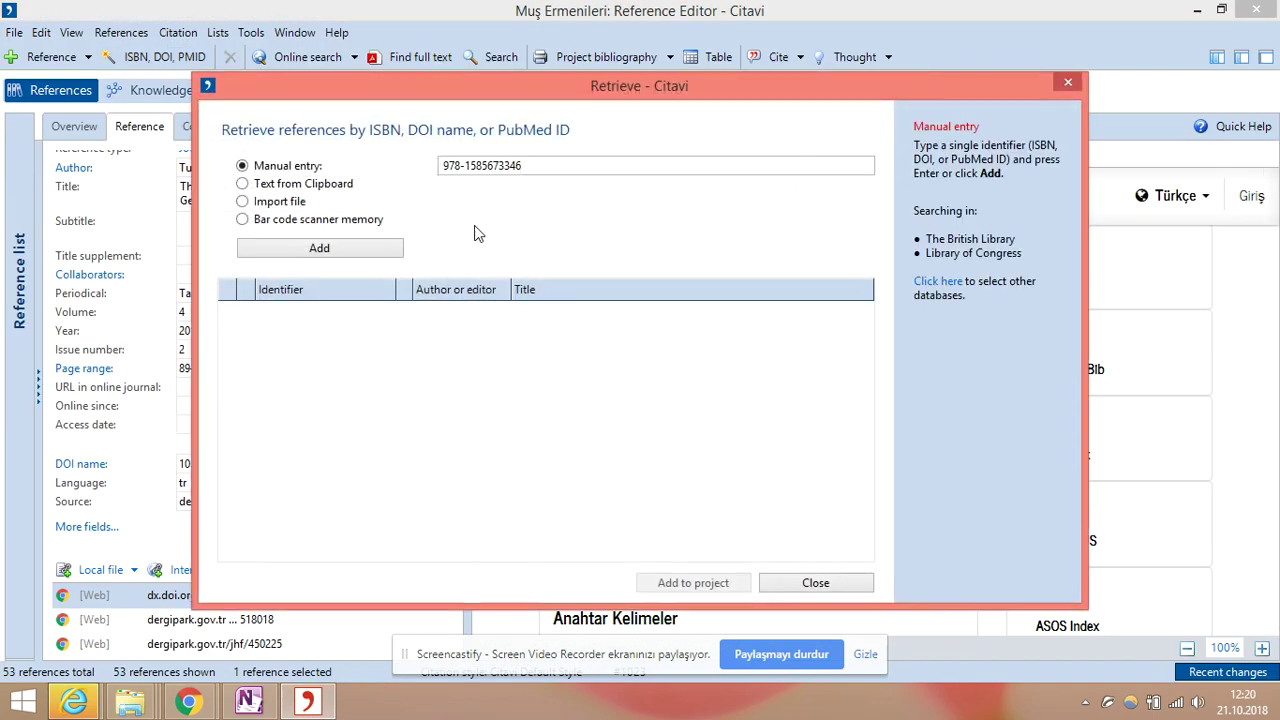
pyautogui.press('Return')
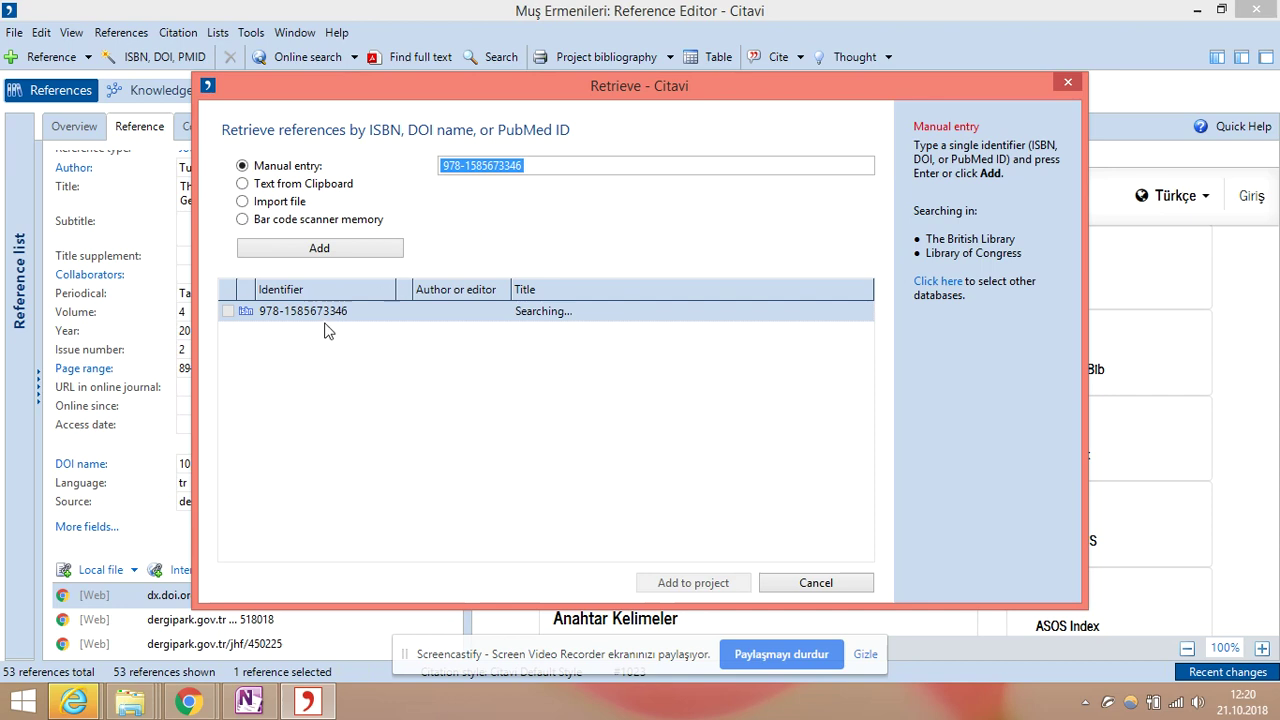
pyautogui.click(233, 314)
pyautogui.click(229, 312)
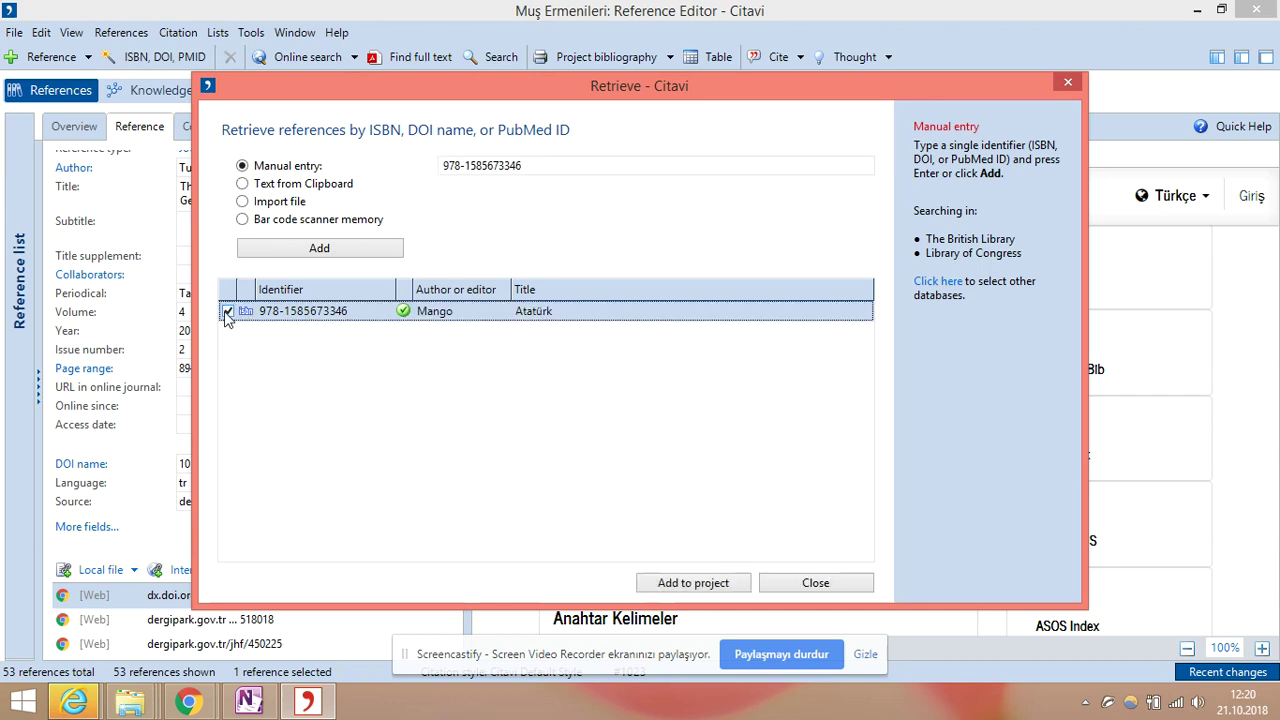
pyautogui.click(682, 588)
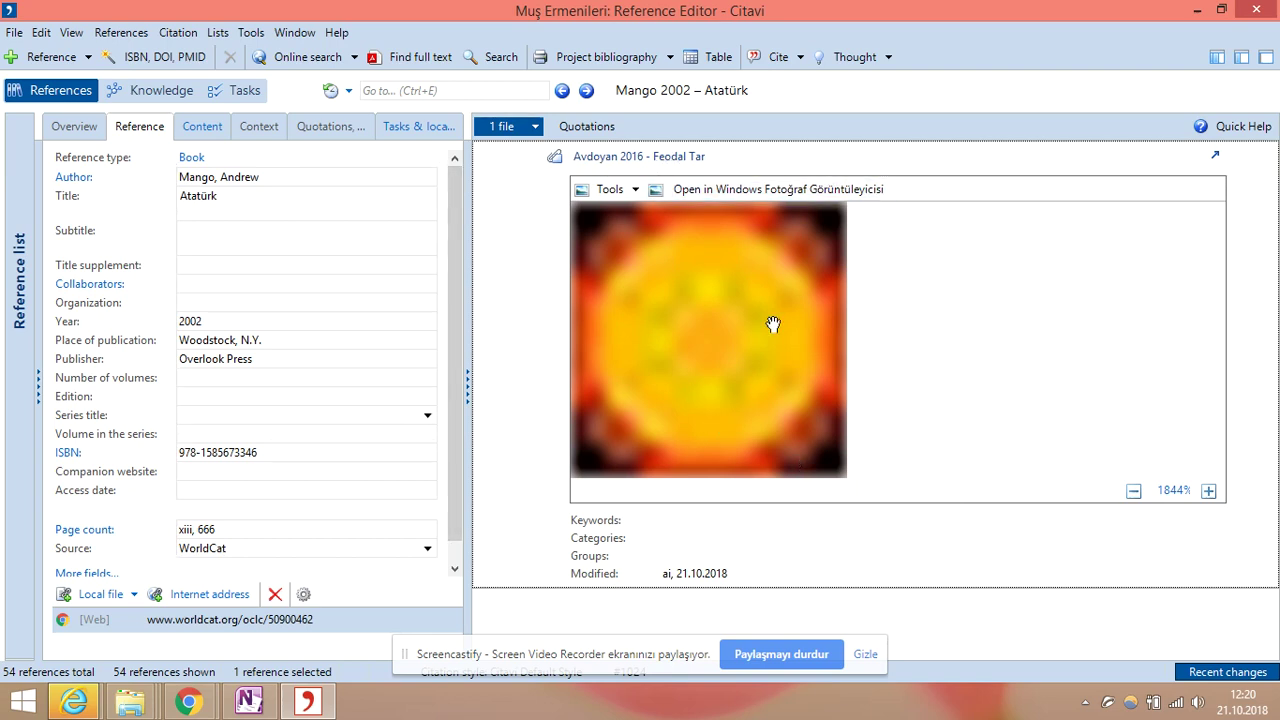
# Step: Preview the WorldCat link of the imported Atatürk book and look over its catalog record
pyautogui.click(325, 621)
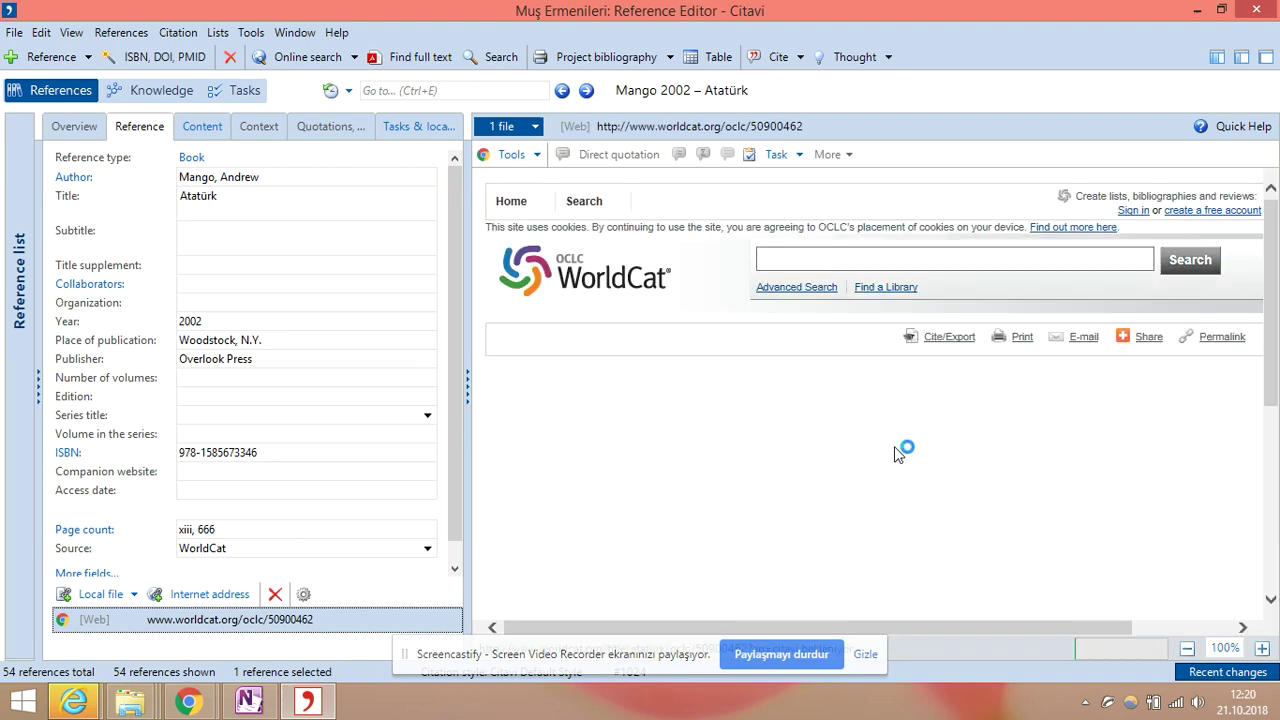
pyautogui.scroll(-3, 815, 390)
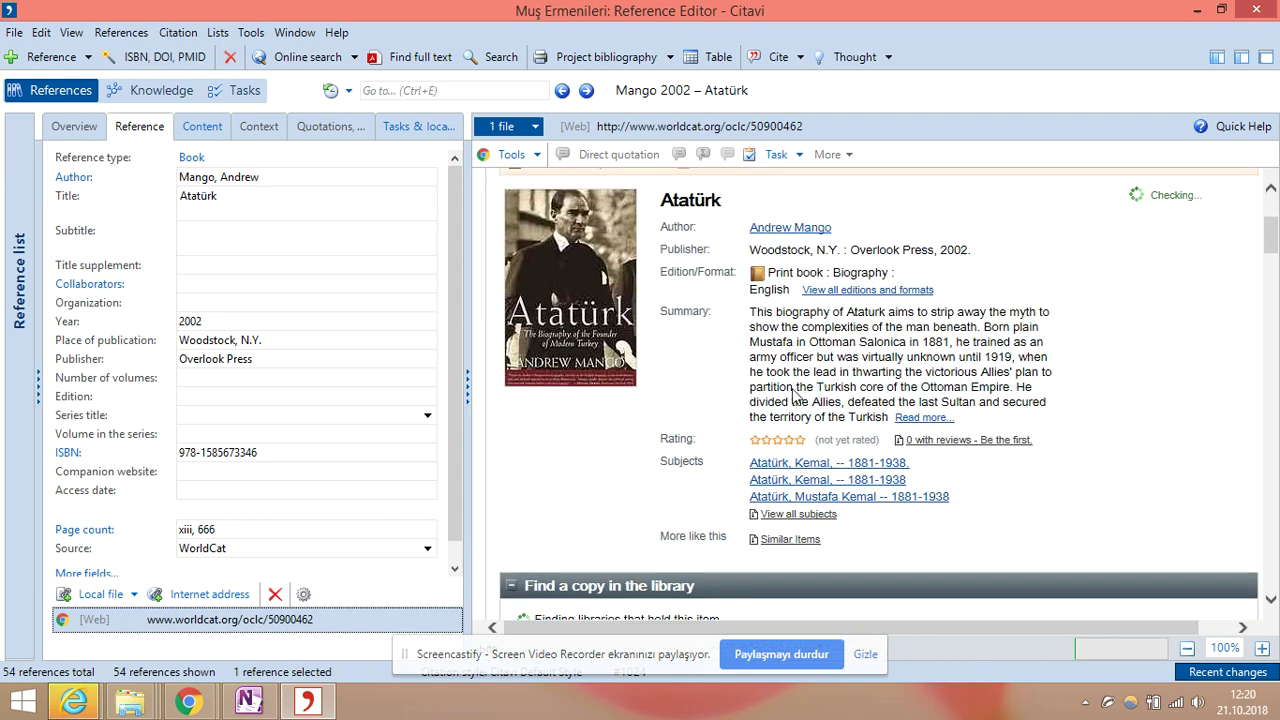
pyautogui.scroll(1, 548, 275)
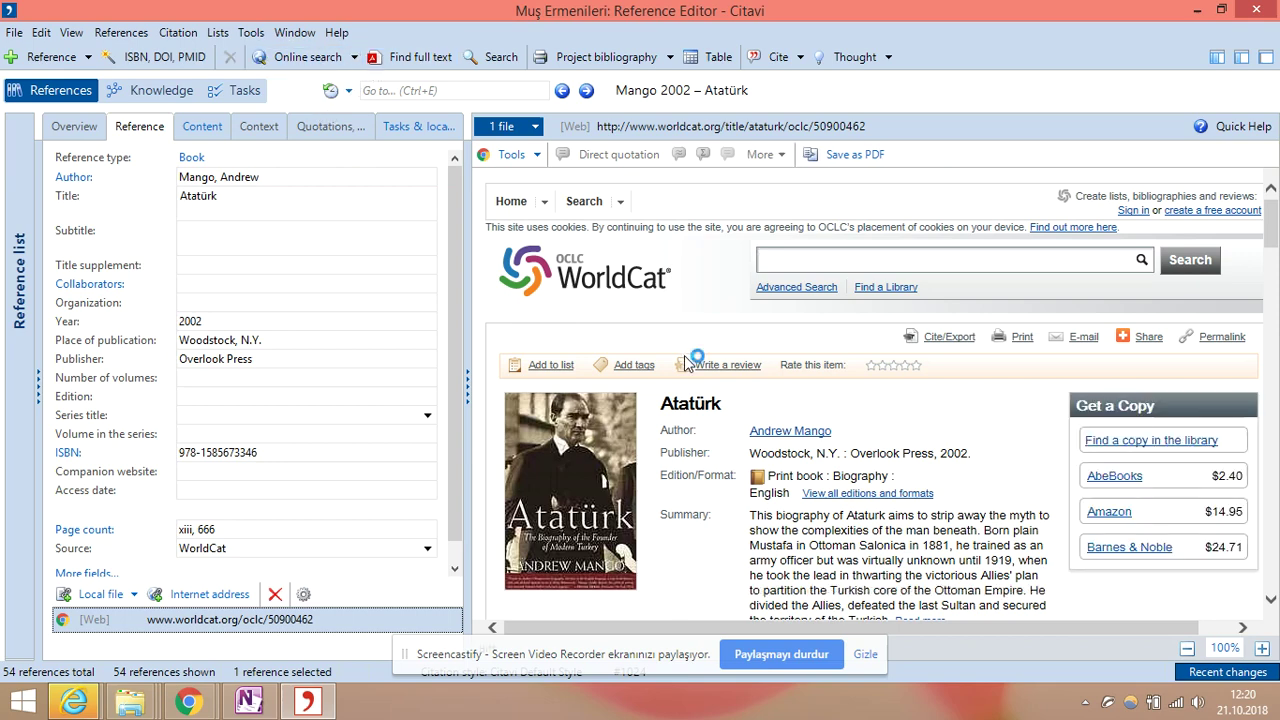
# Step: Start adding databases or catalogs to the online search and filter the available ones by provider EBSCO
pyautogui.click(318, 58)
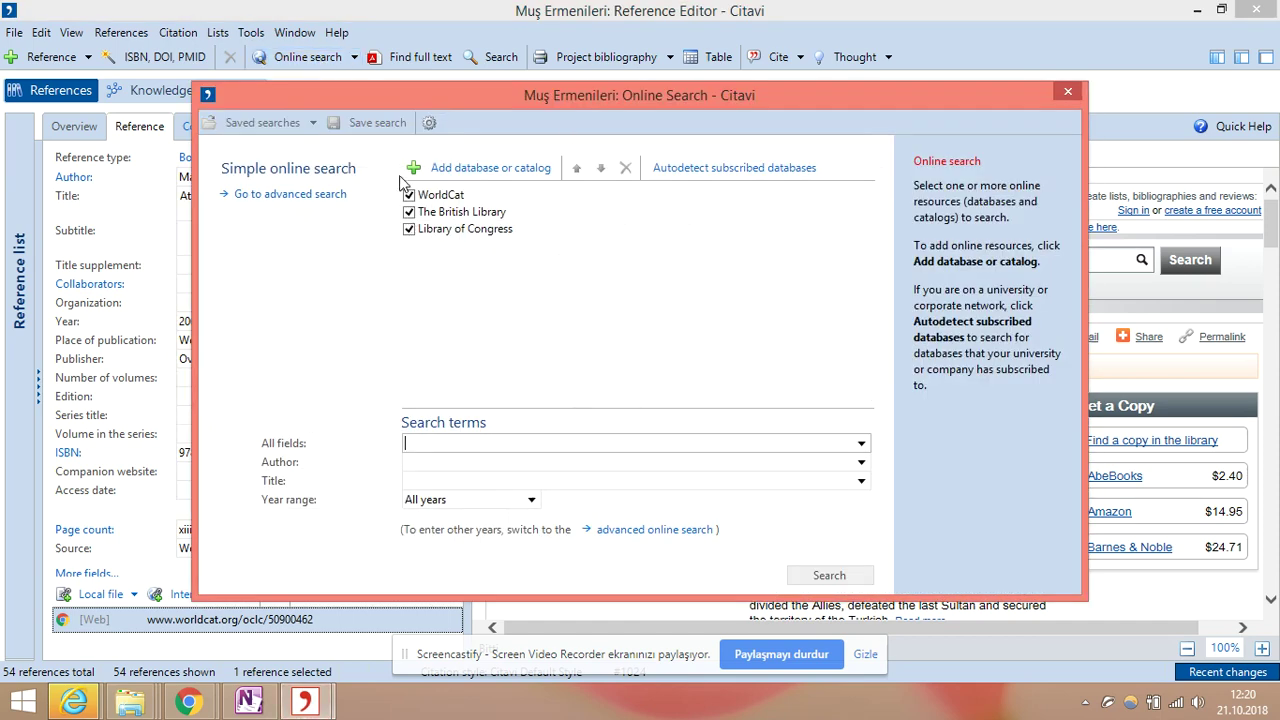
pyautogui.click(409, 195)
pyautogui.click(490, 168)
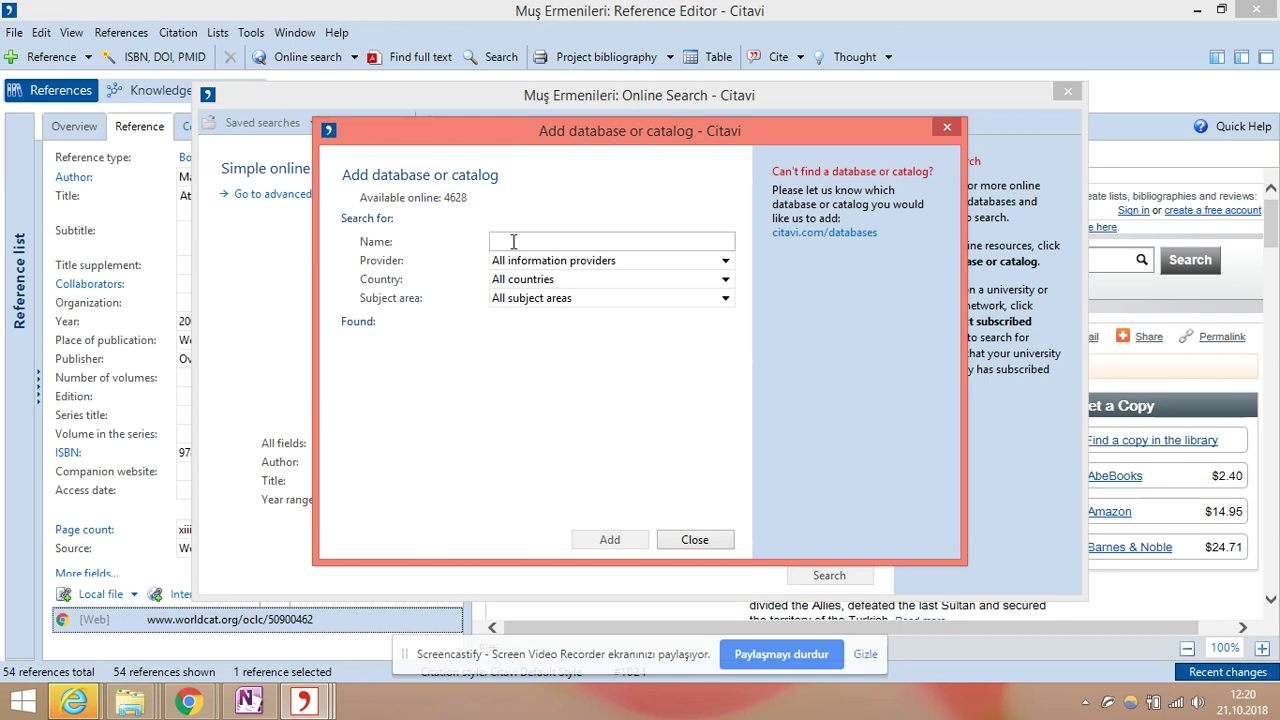
pyautogui.click(530, 270)
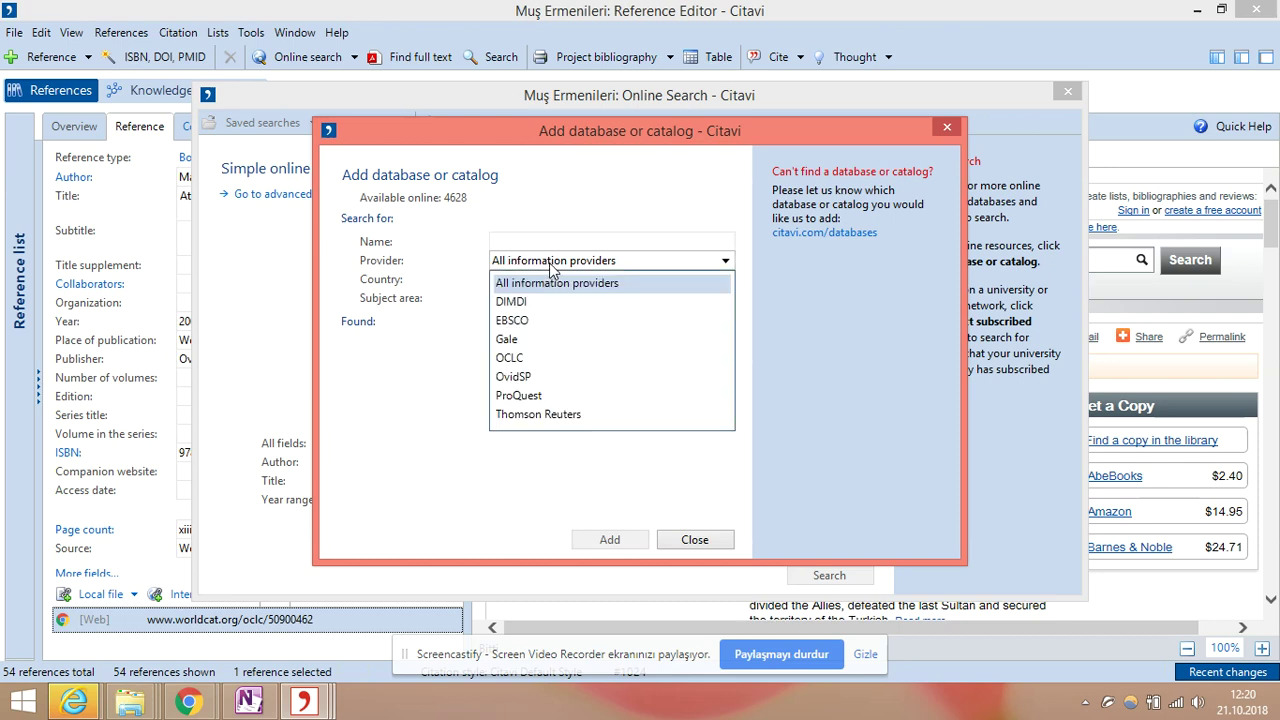
pyautogui.click(525, 321)
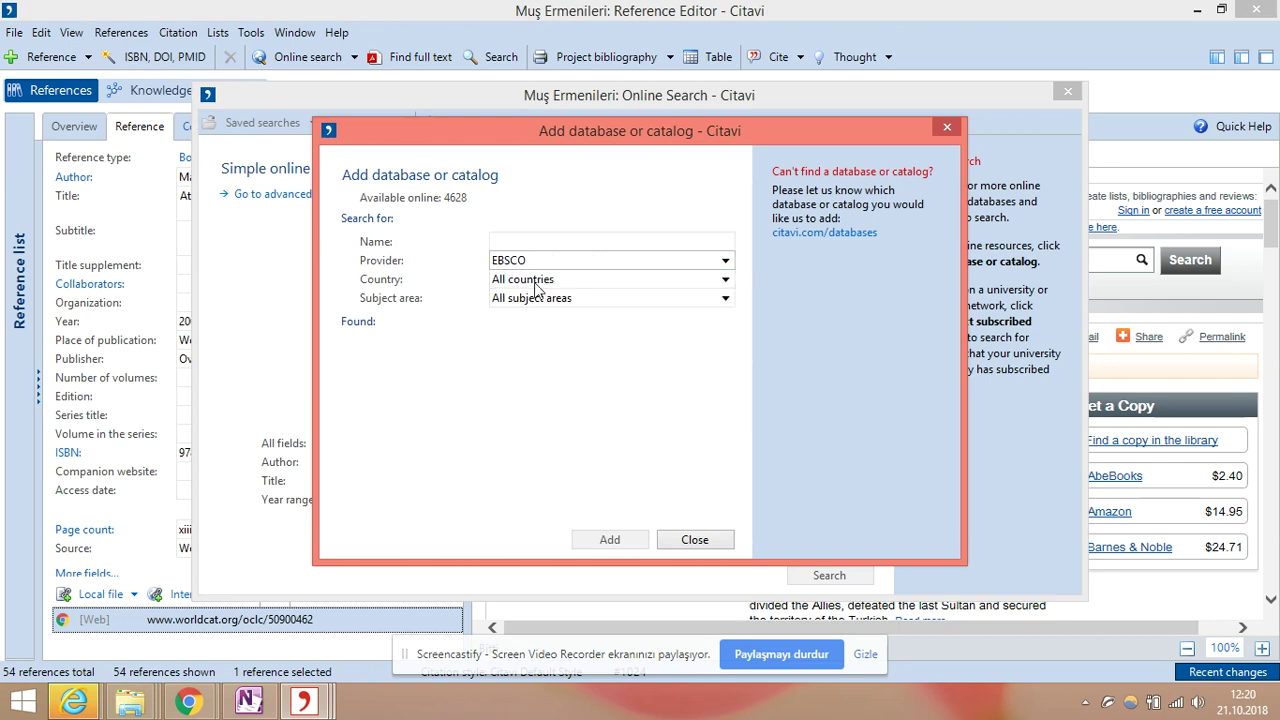
# Step: Add Humanities & Social Sciences Index Retrospective, Humanities Abstracts, Humanities International Complete, Humanities International Index and Index Islamicus to the search databases
pyautogui.moveTo(729, 360); pyautogui.dragTo(737, 434)
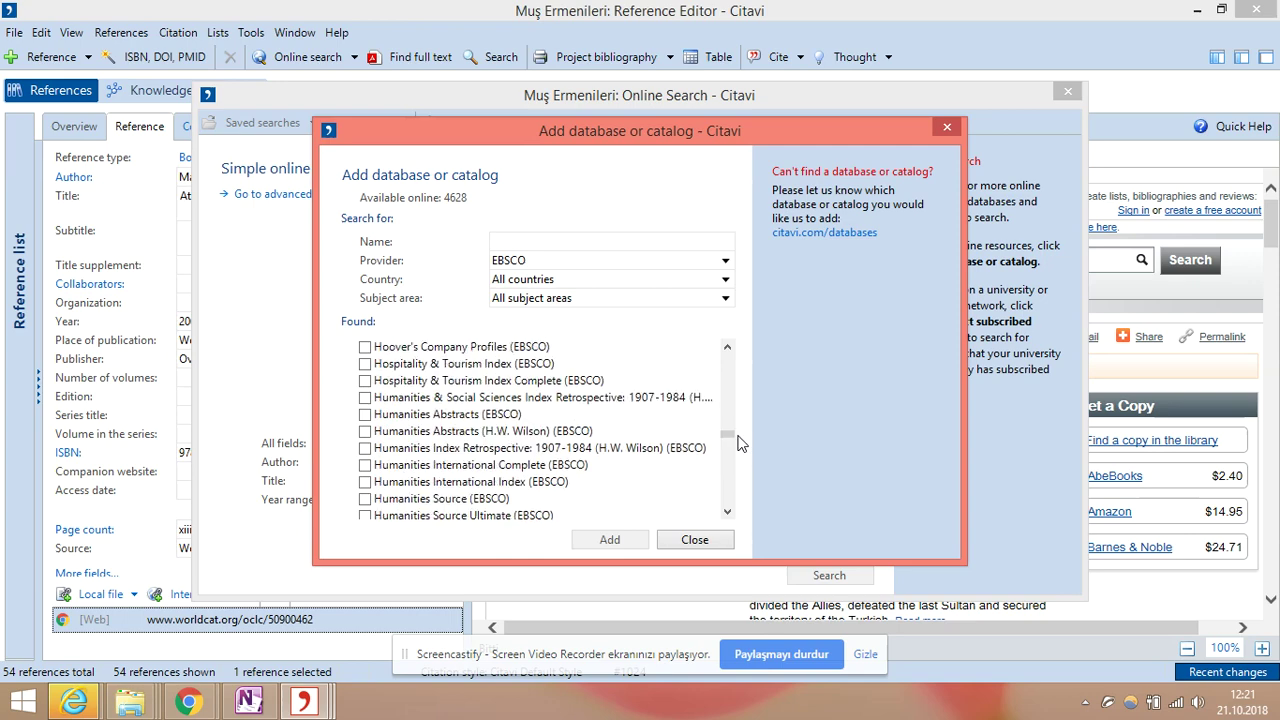
pyautogui.click(365, 465)
pyautogui.click(365, 481)
pyautogui.click(365, 397)
pyautogui.click(365, 414)
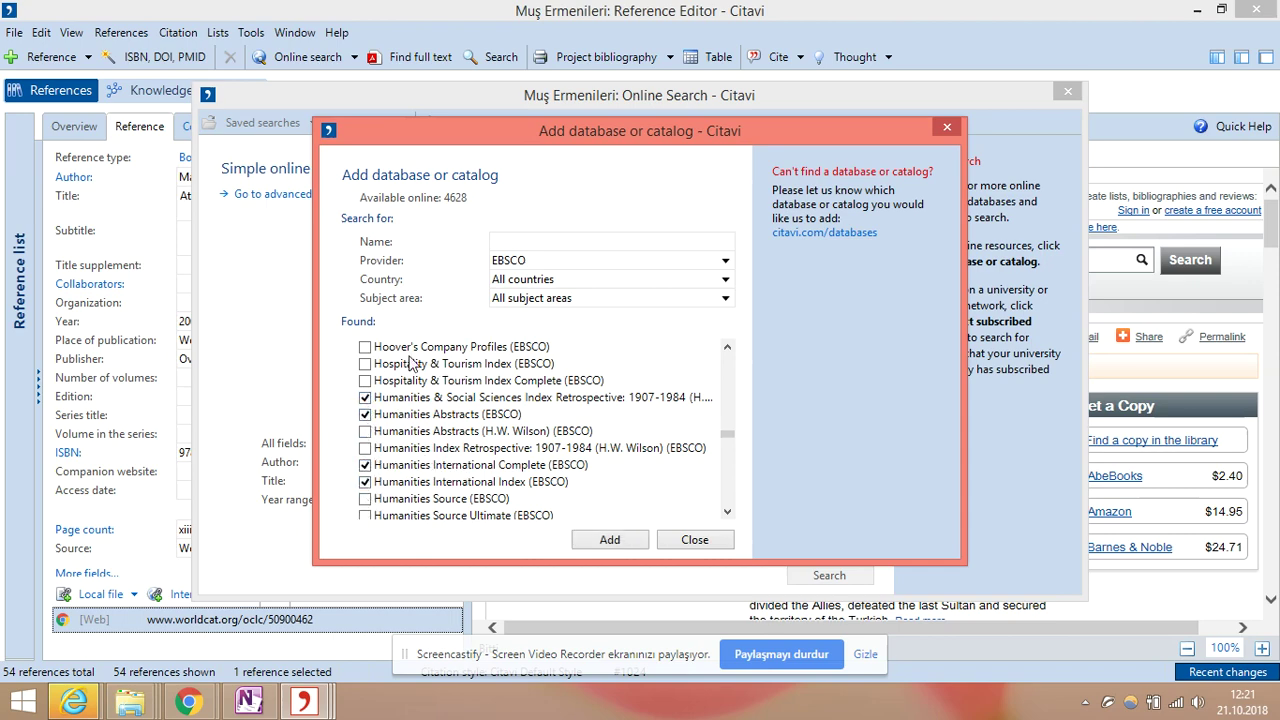
pyautogui.click(728, 512)
pyautogui.click(728, 512)
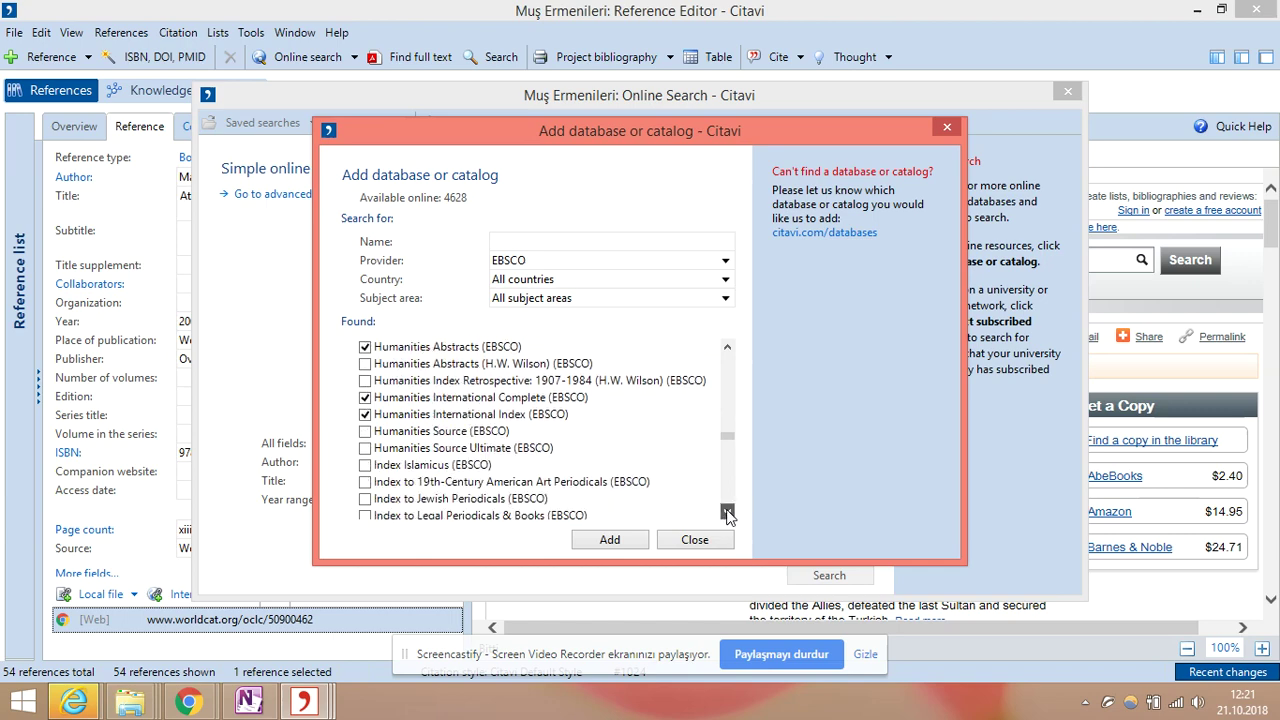
pyautogui.click(728, 512)
pyautogui.click(728, 512)
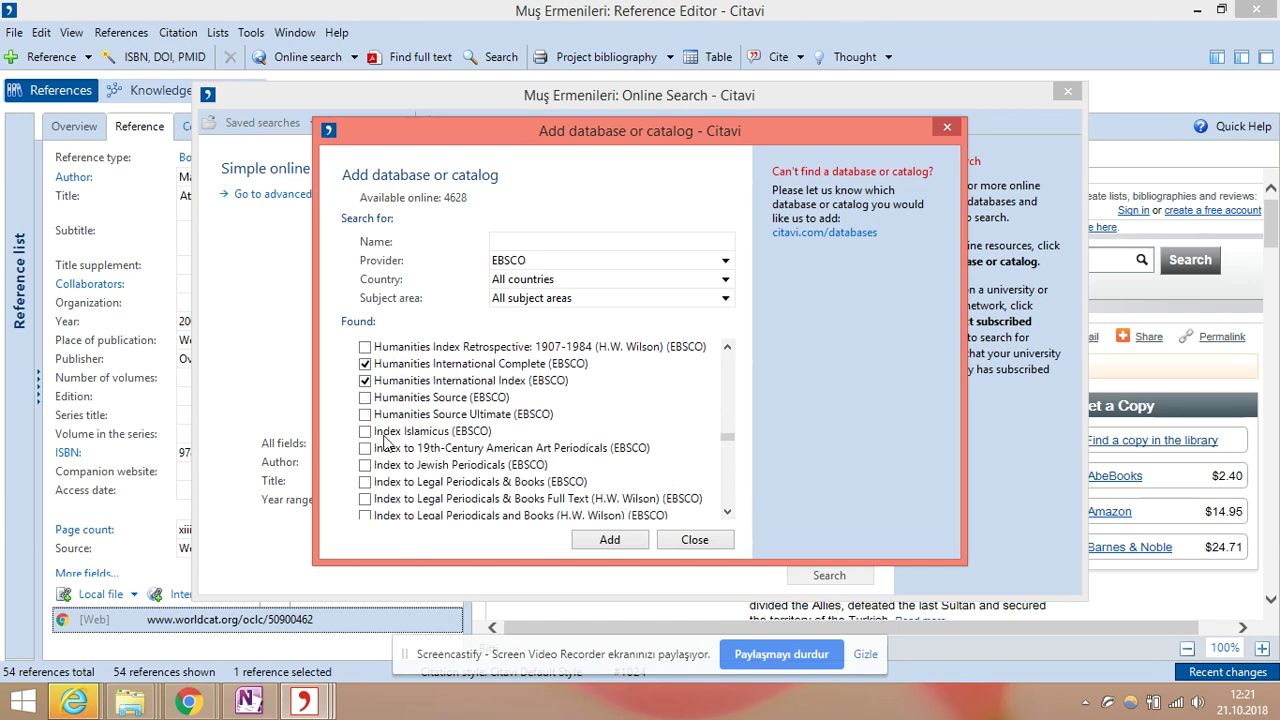
pyautogui.click(365, 431)
pyautogui.click(623, 543)
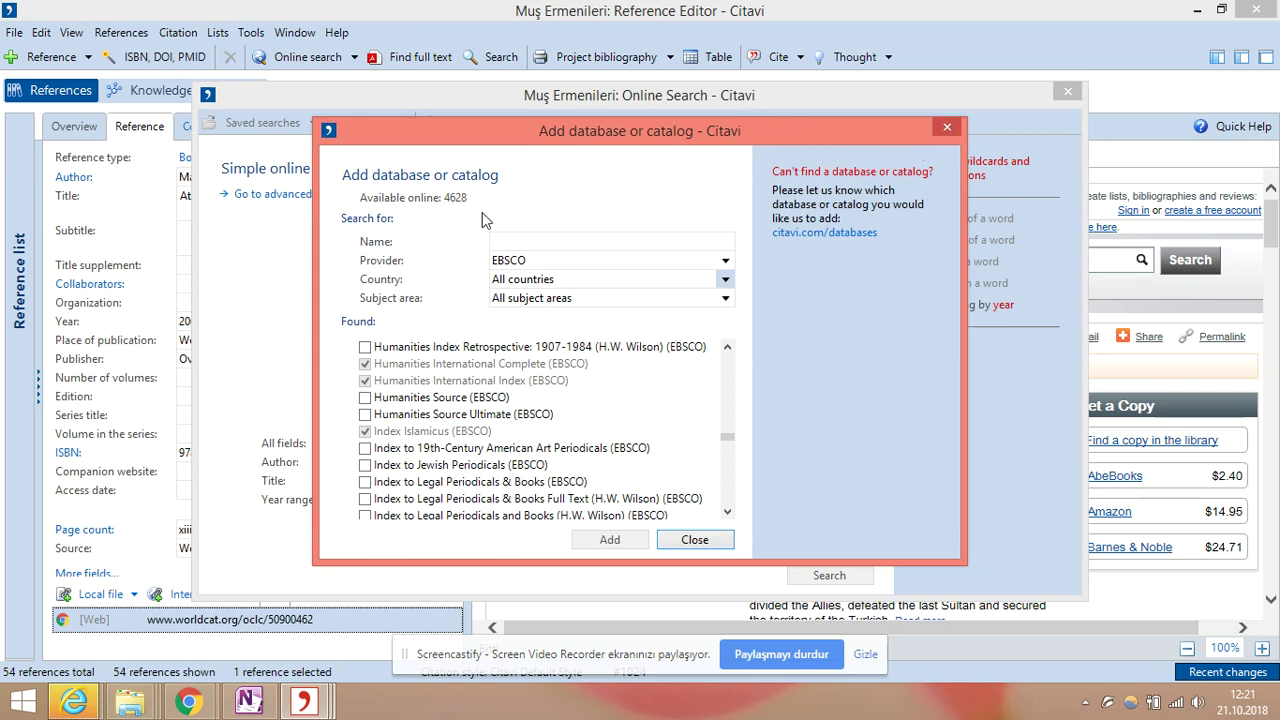
# Step: Try to find an EBSCO database by a person's first name in the History subject area, and close the database selection
pyautogui.click(529, 247)
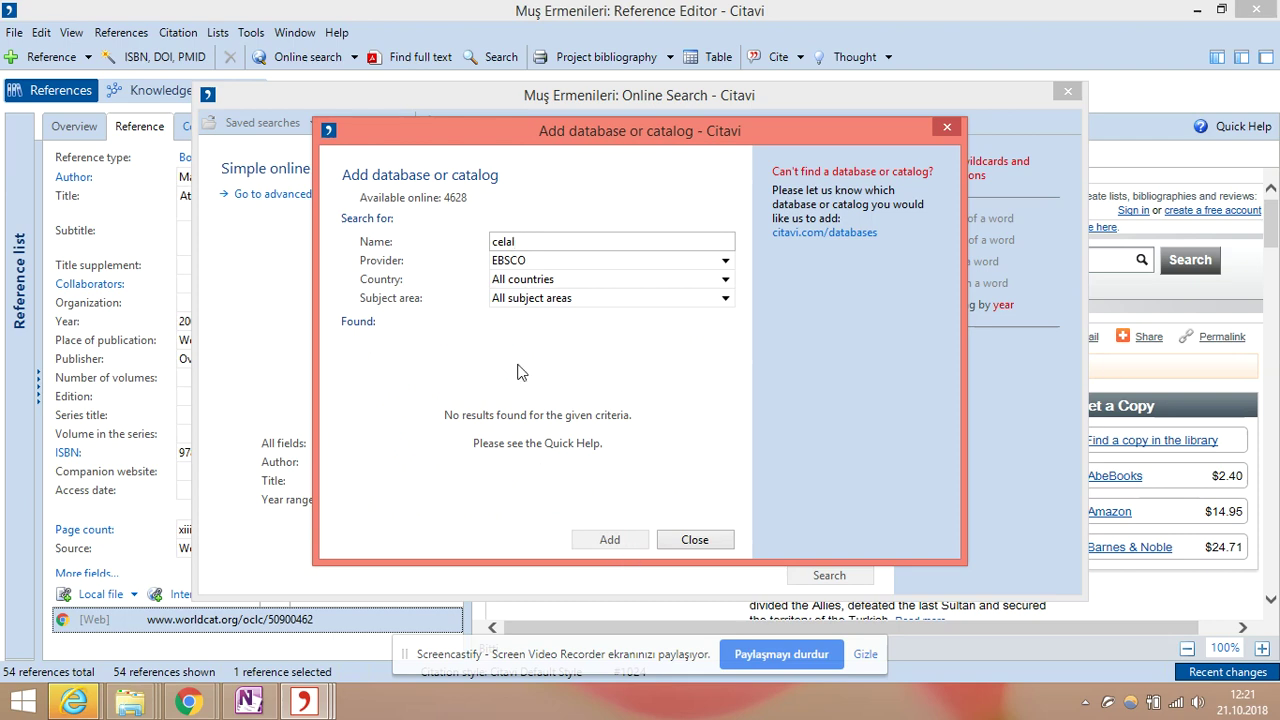
pyautogui.click(540, 260)
pyautogui.click(526, 317)
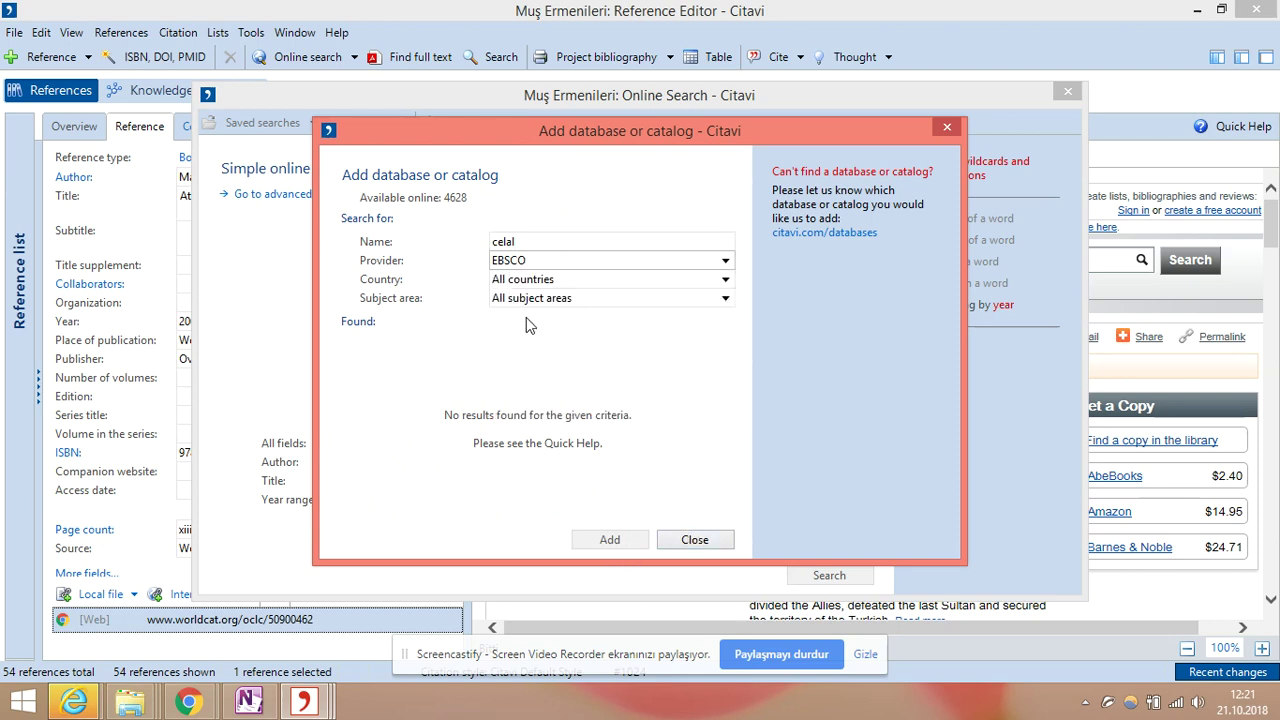
pyautogui.click(539, 300)
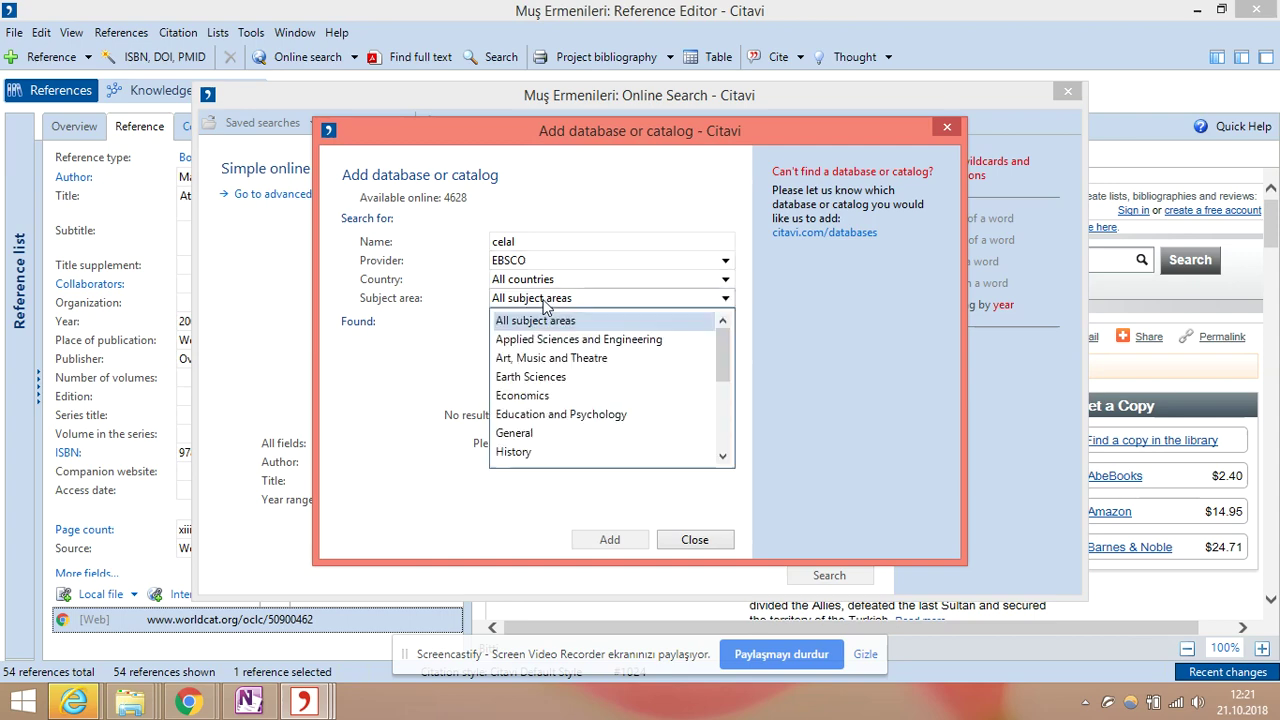
pyautogui.click(538, 452)
pyautogui.click(690, 540)
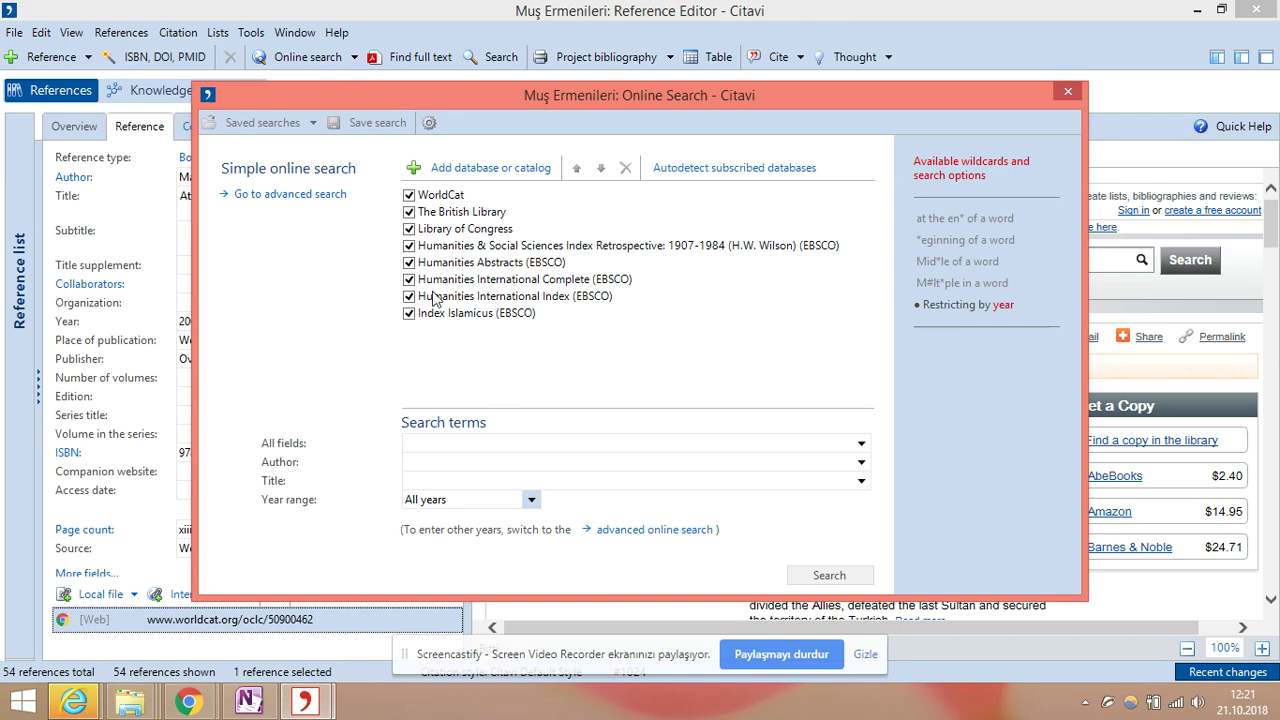
# Step: Search all selected databases for the author "halil inalcık" across all years
pyautogui.click(450, 463)
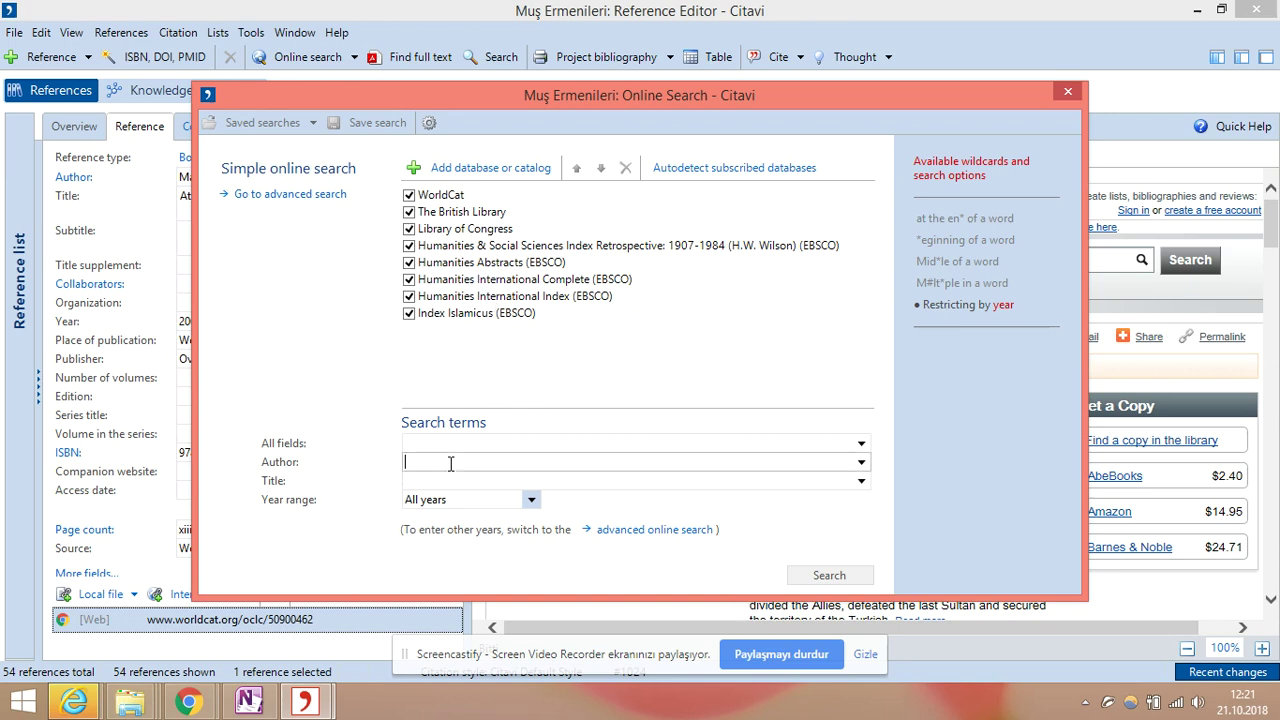
pyautogui.write('ha')
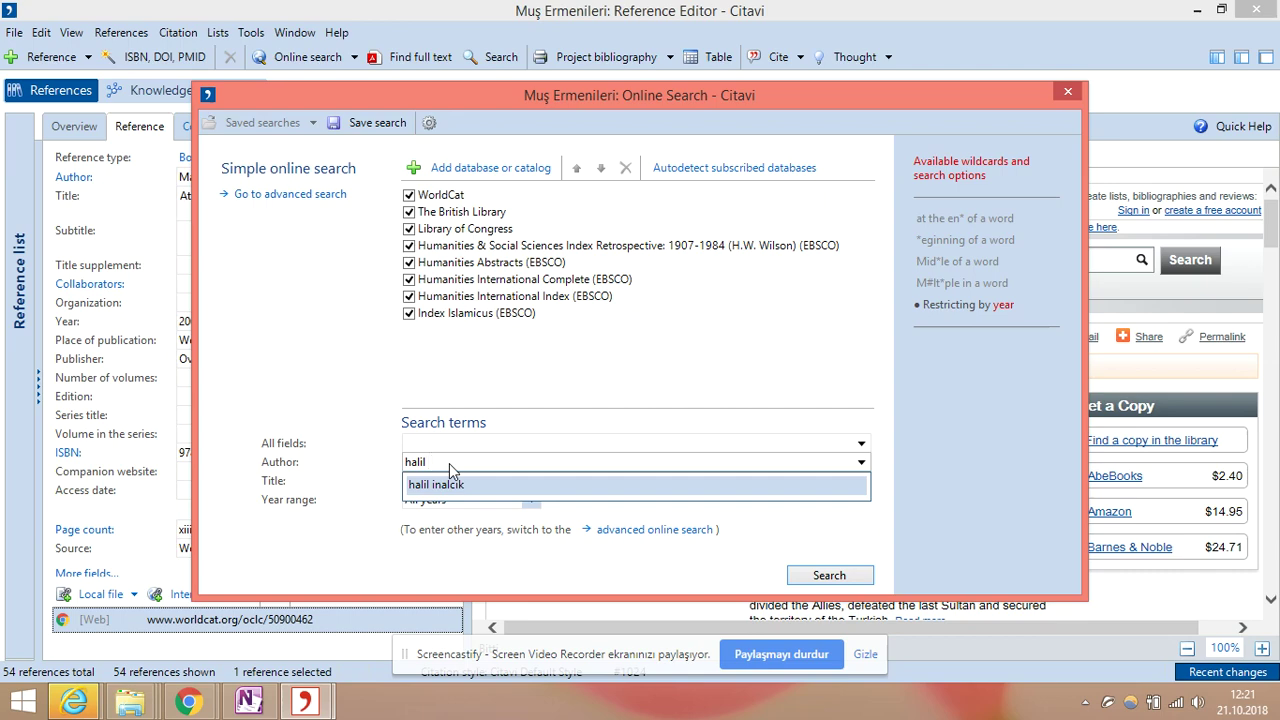
pyautogui.write('lil')
pyautogui.press('Return')
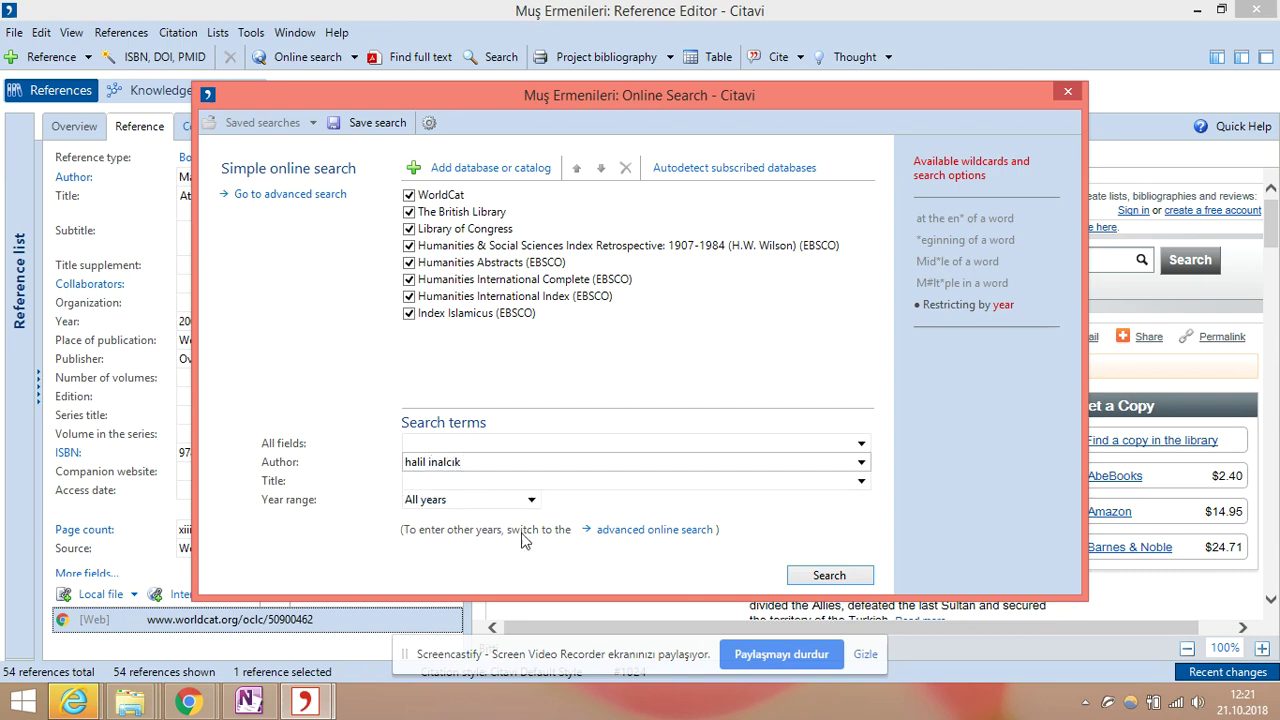
pyautogui.click(829, 576)
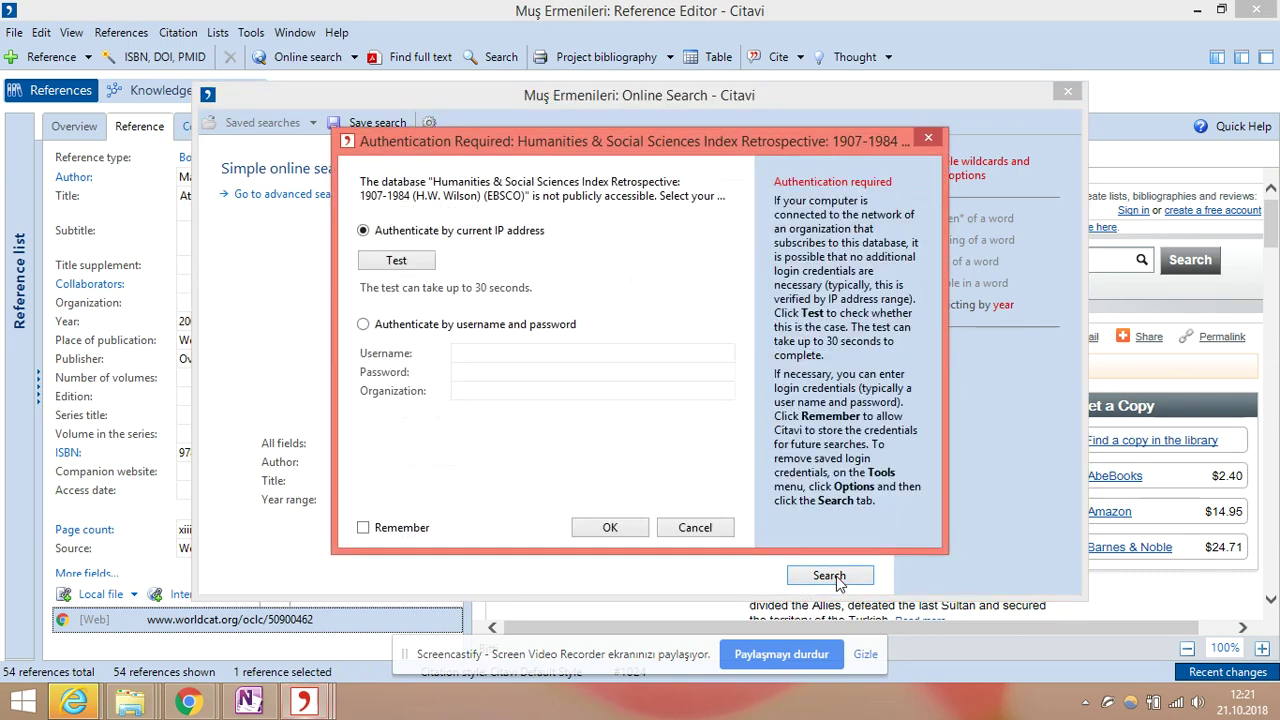
# Step: Cancel the authentication request and rerun the author search, accepting authentication by current IP address for Humanities & Social Sciences Index Retrospective
pyautogui.click(692, 524)
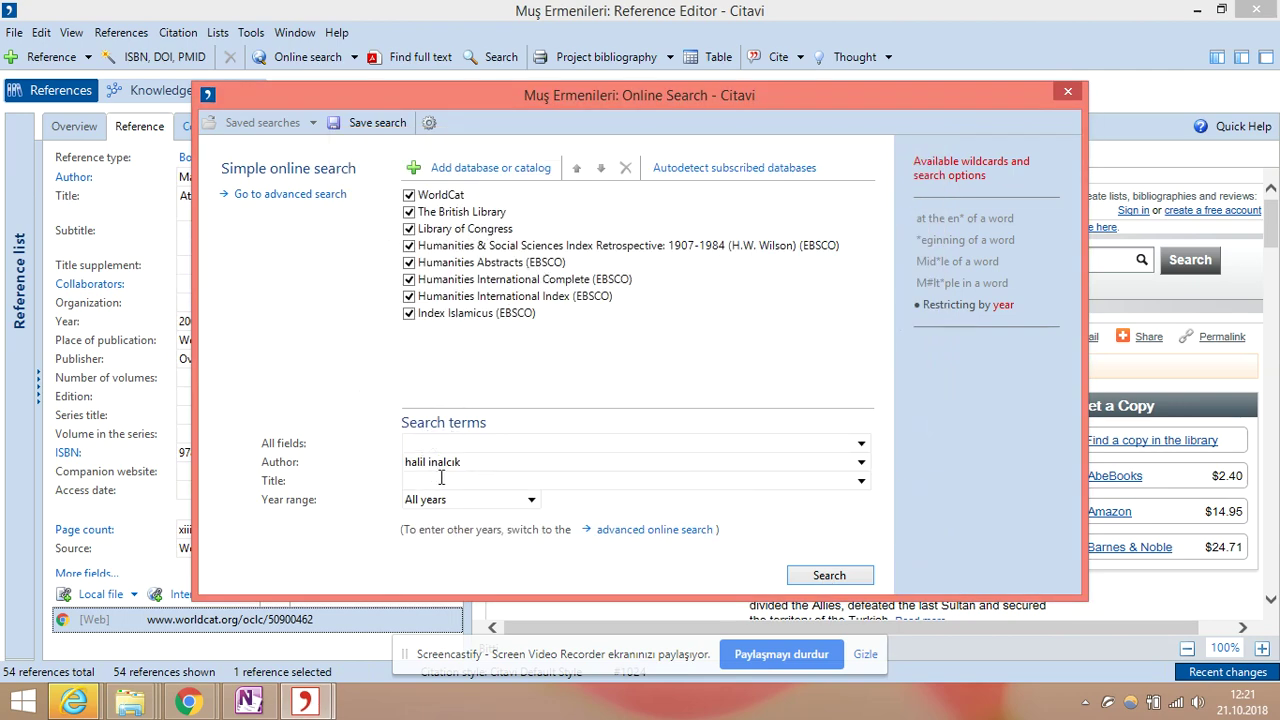
pyautogui.click(798, 580)
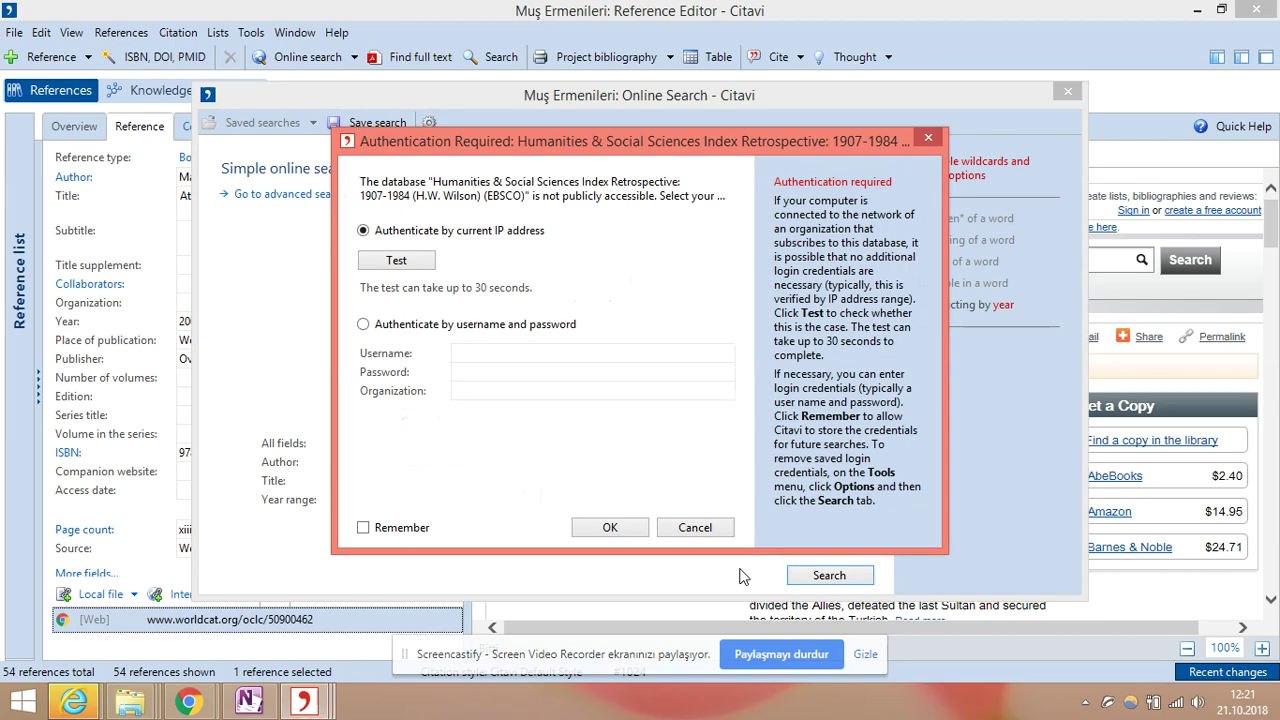
pyautogui.click(625, 527)
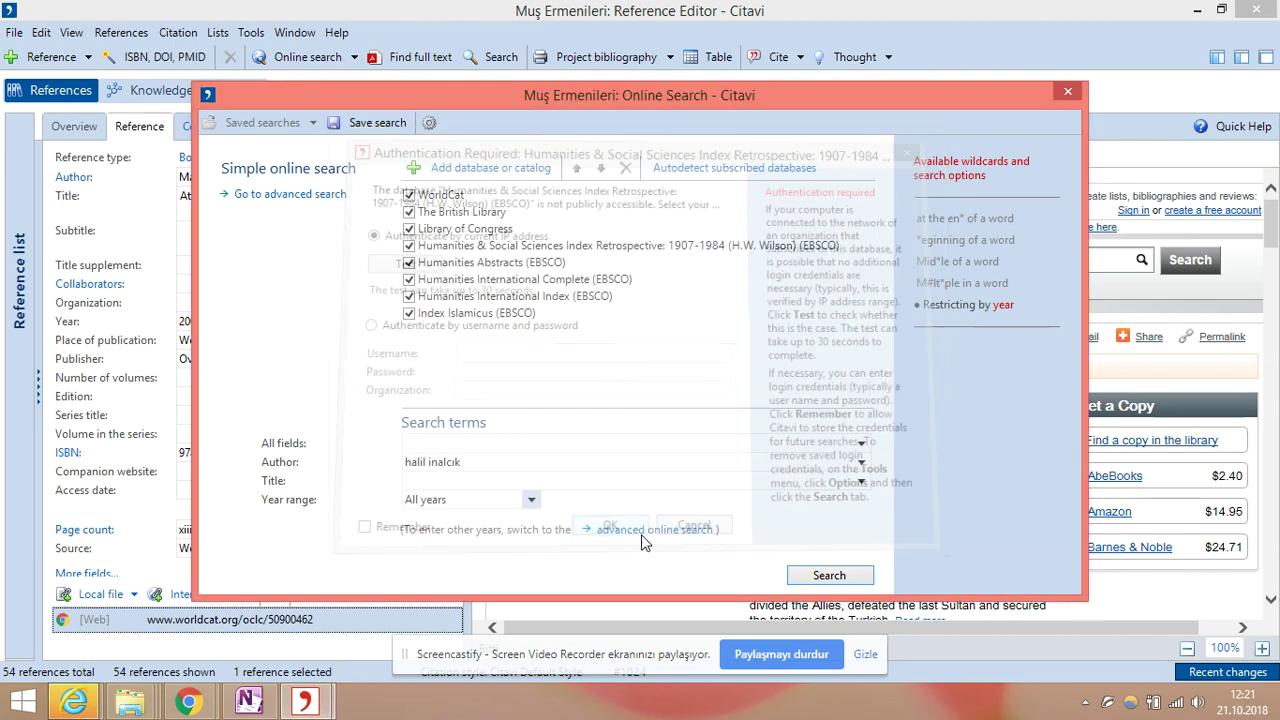
# Step: Abandon the EBSCO authentication and rerun the author search in only WorldCat, The British Library and Library of Congress
pyautogui.click(630, 528)
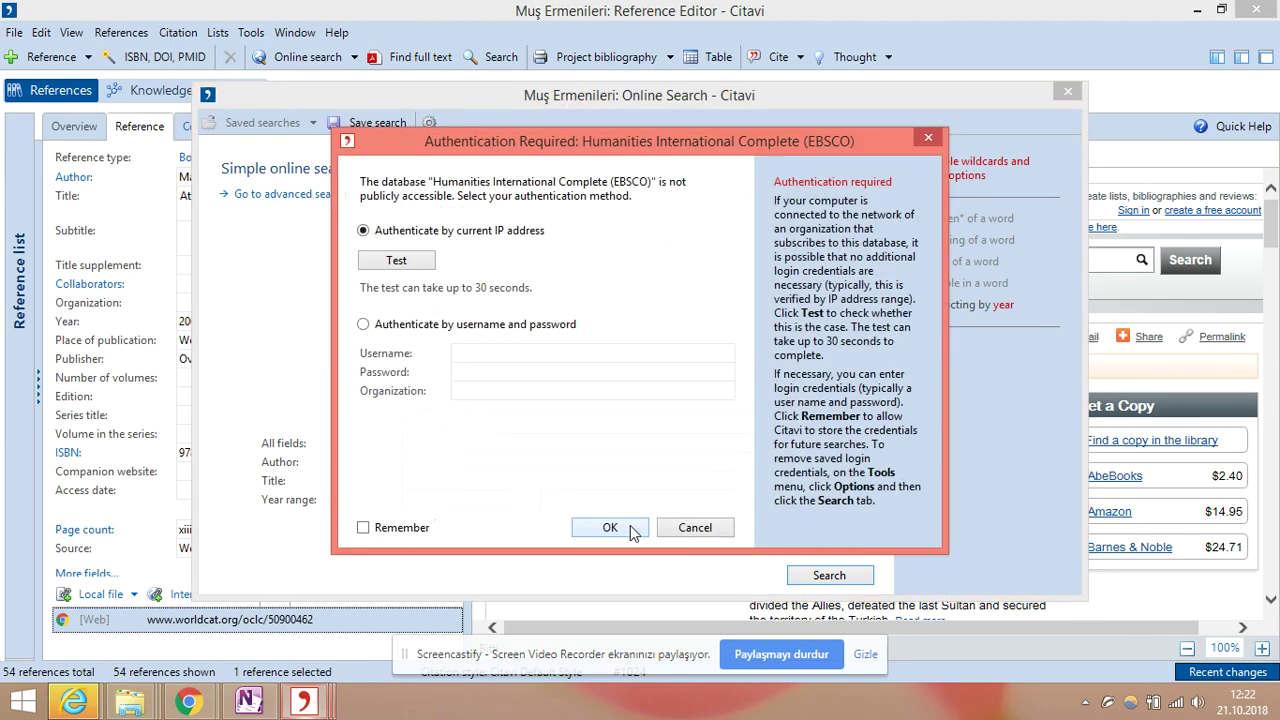
pyautogui.click(691, 528)
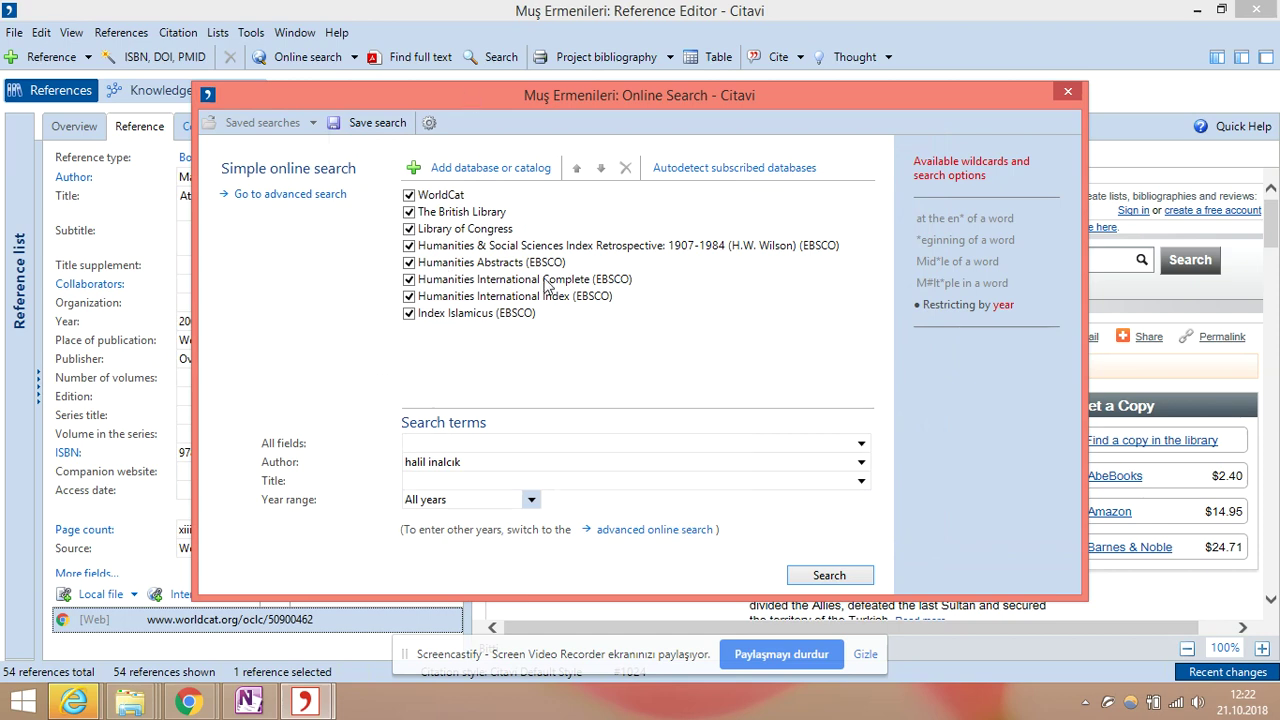
pyautogui.click(409, 245)
pyautogui.click(409, 262)
pyautogui.click(409, 279)
pyautogui.click(409, 296)
pyautogui.click(409, 313)
pyautogui.click(843, 577)
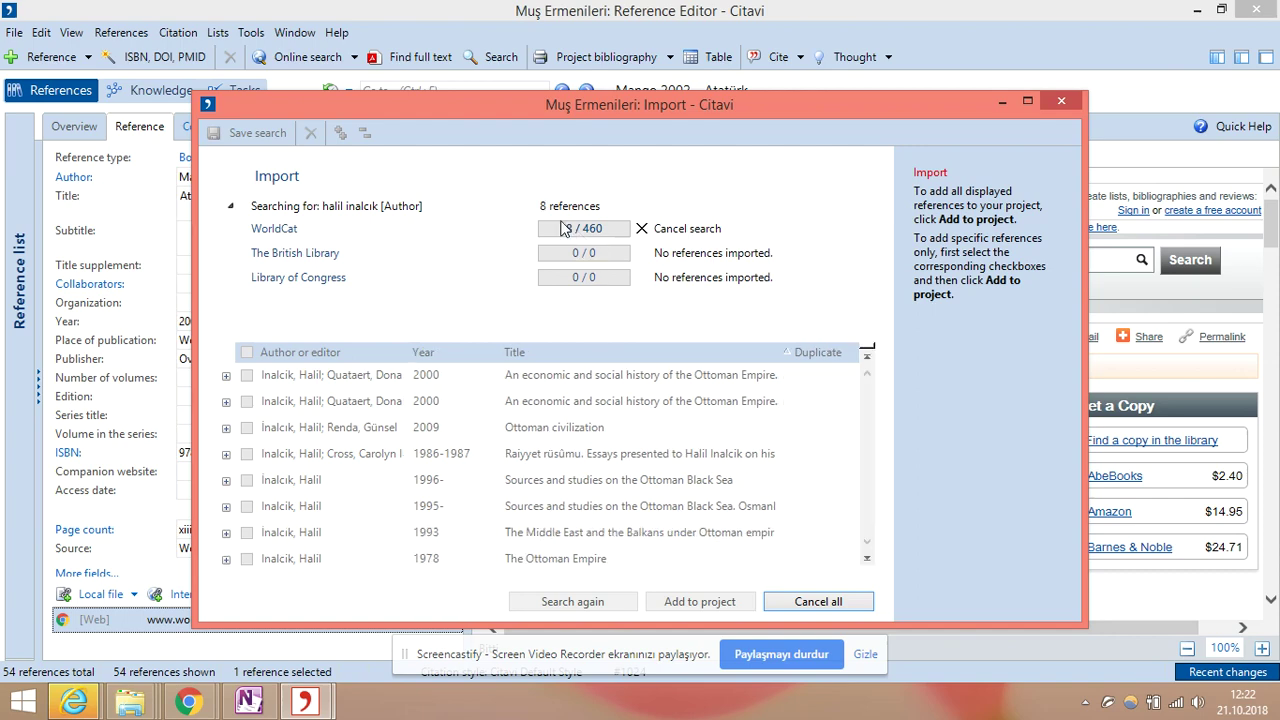
# Step: Stop the running WorldCat search and import only "The Ottoman Empire. The classical age, 1300-1600" into the project, including keywords
pyautogui.click(670, 232)
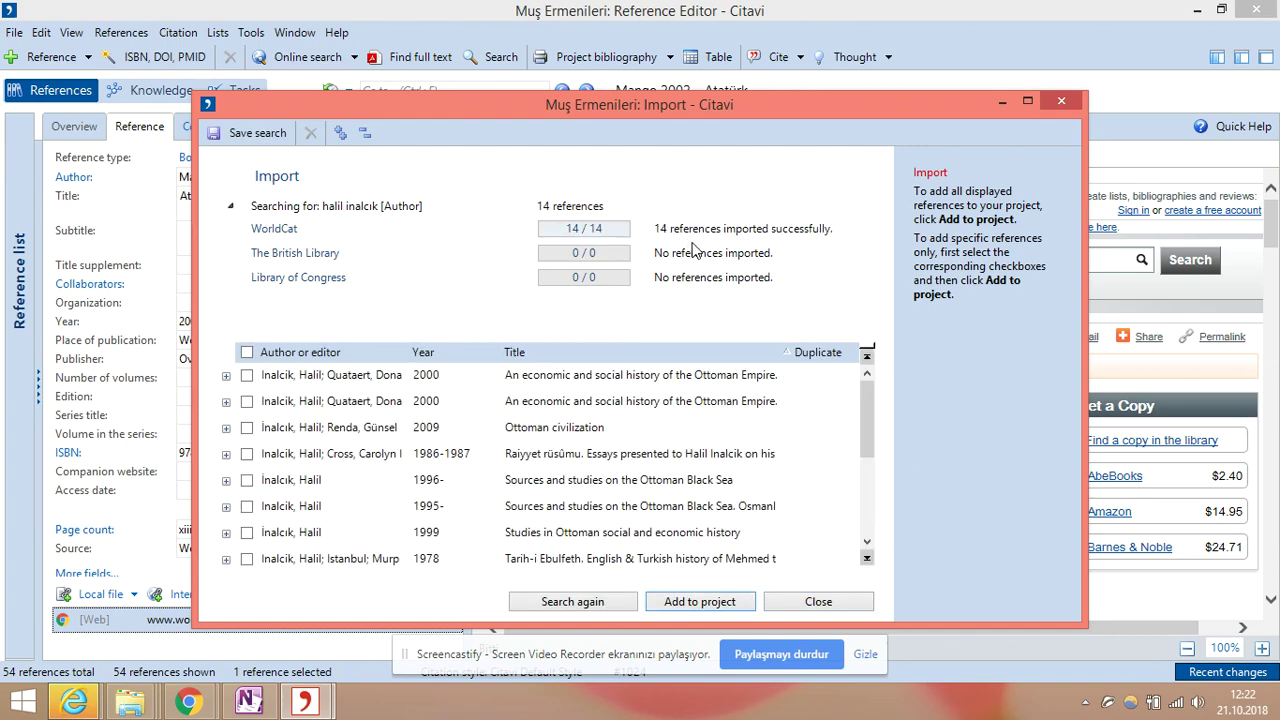
pyautogui.scroll(-2, 714, 490)
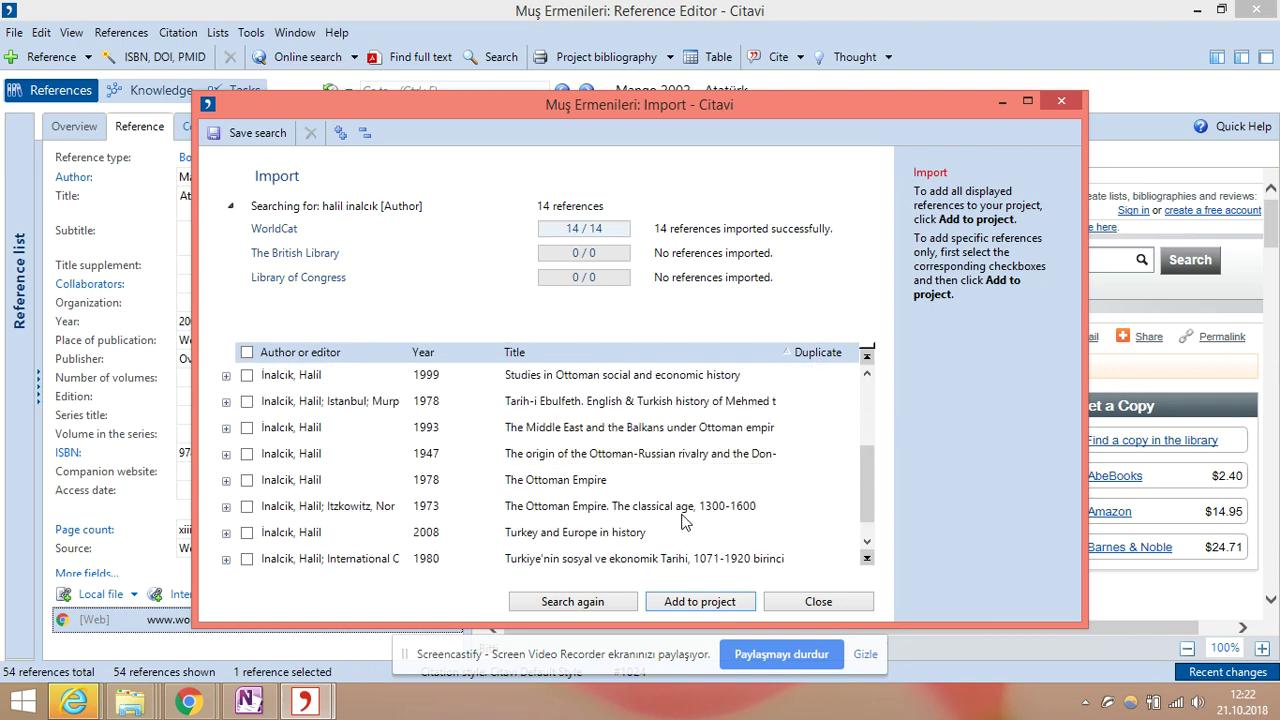
pyautogui.click(247, 506)
pyautogui.click(712, 603)
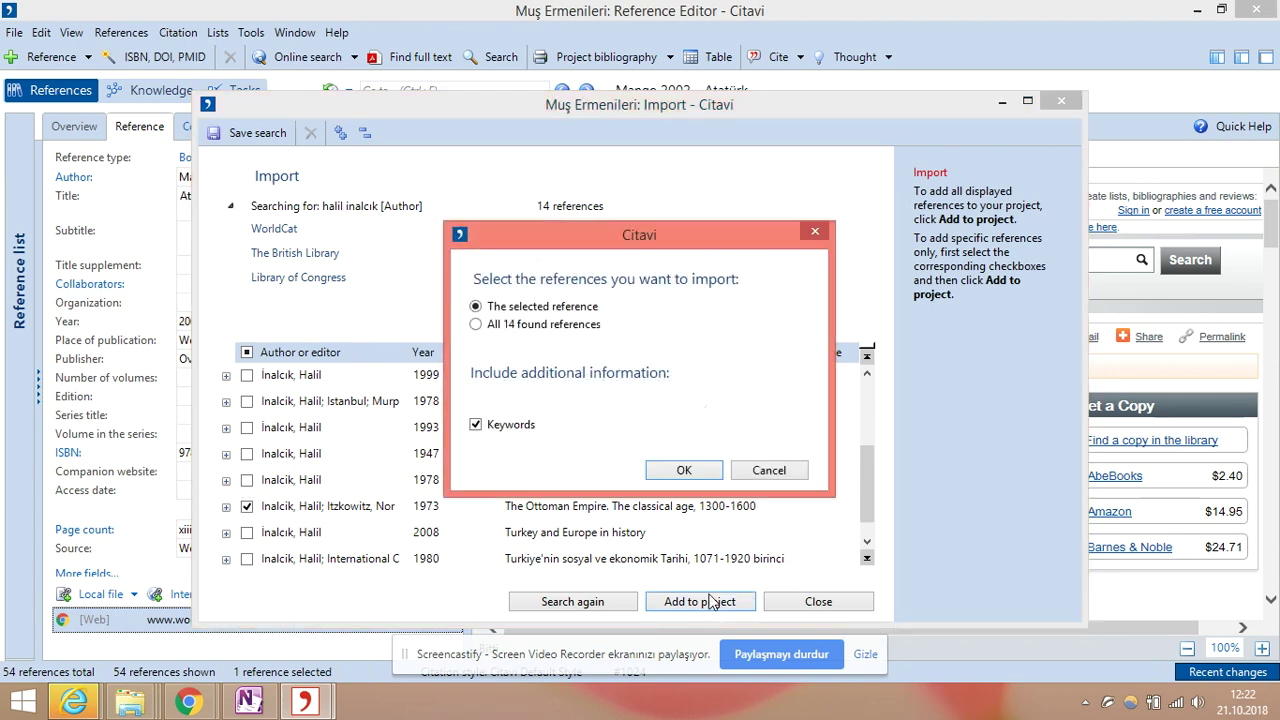
pyautogui.click(699, 477)
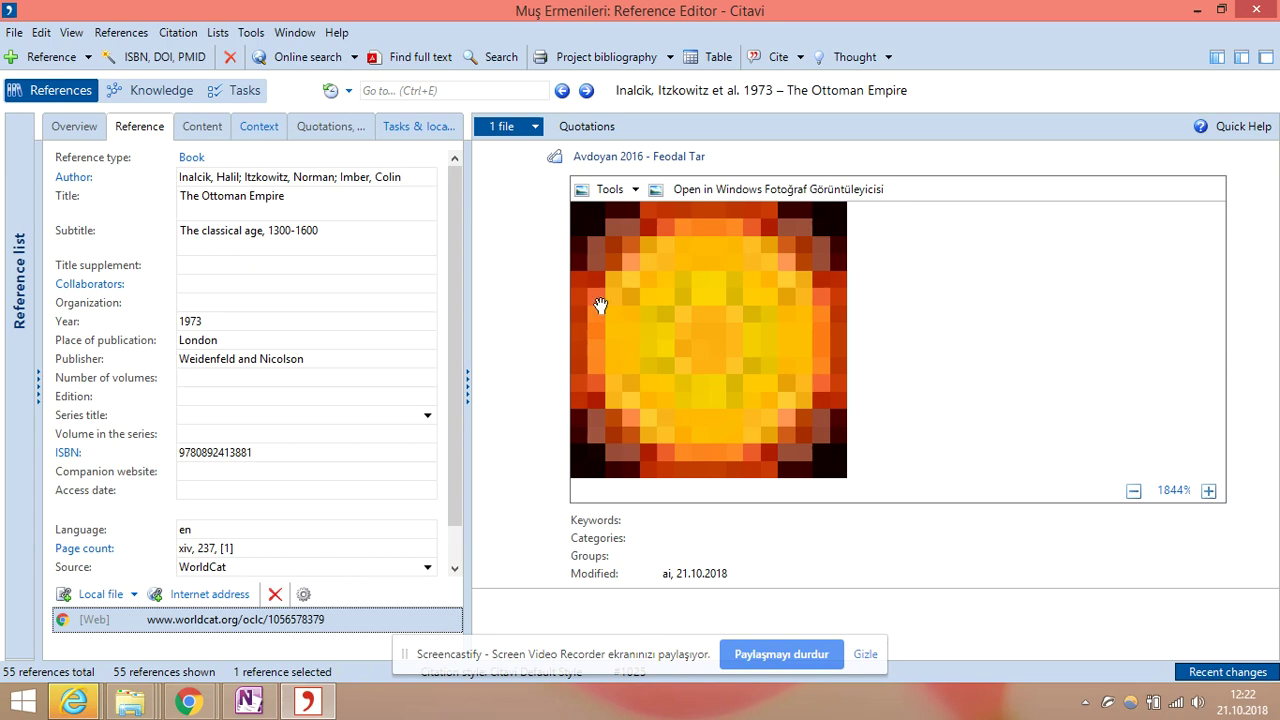
# Step: Open the WorldCat page linked to the imported 1973 book and look through its bibliographic details
pyautogui.click(296, 620)
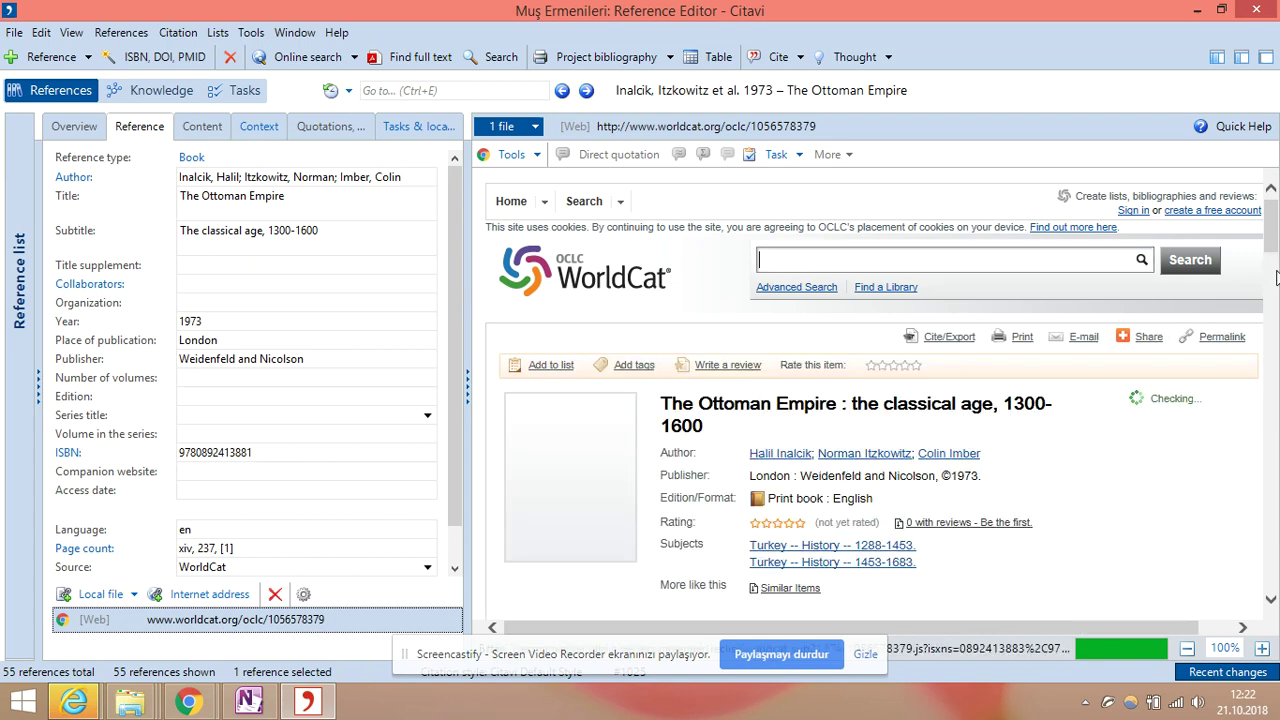
pyautogui.click(1274, 329)
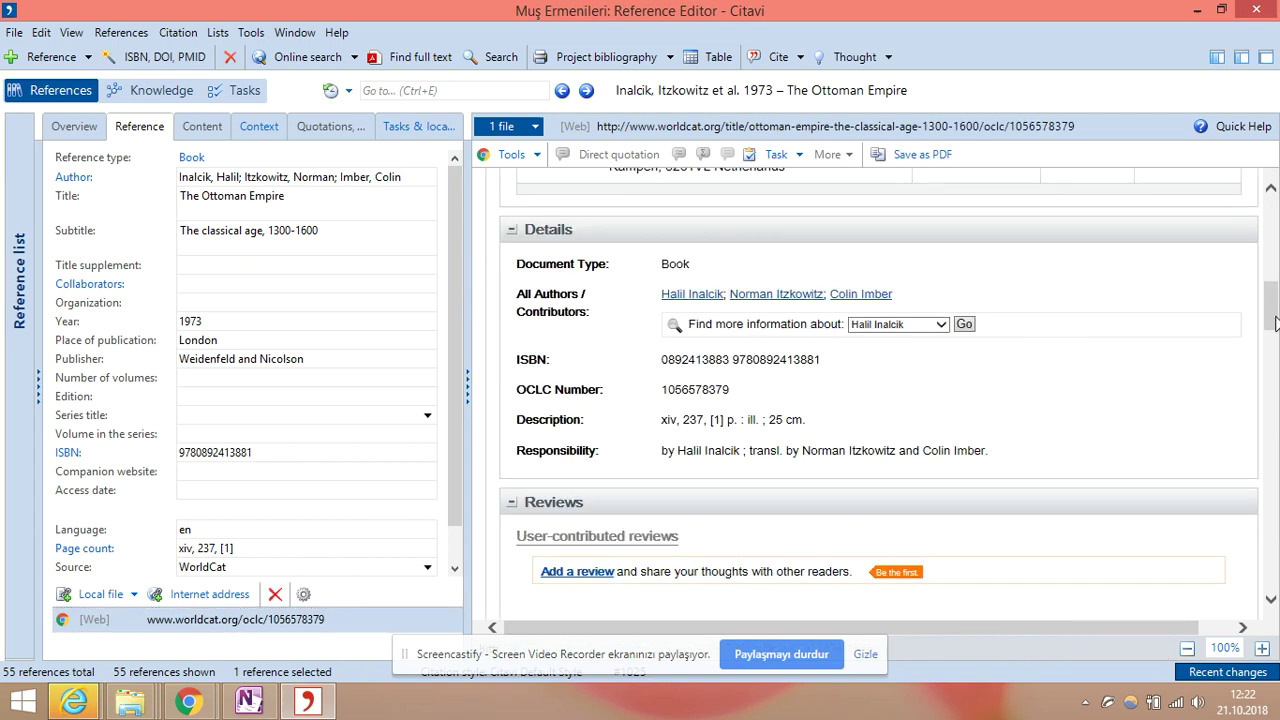
pyautogui.click(1274, 267)
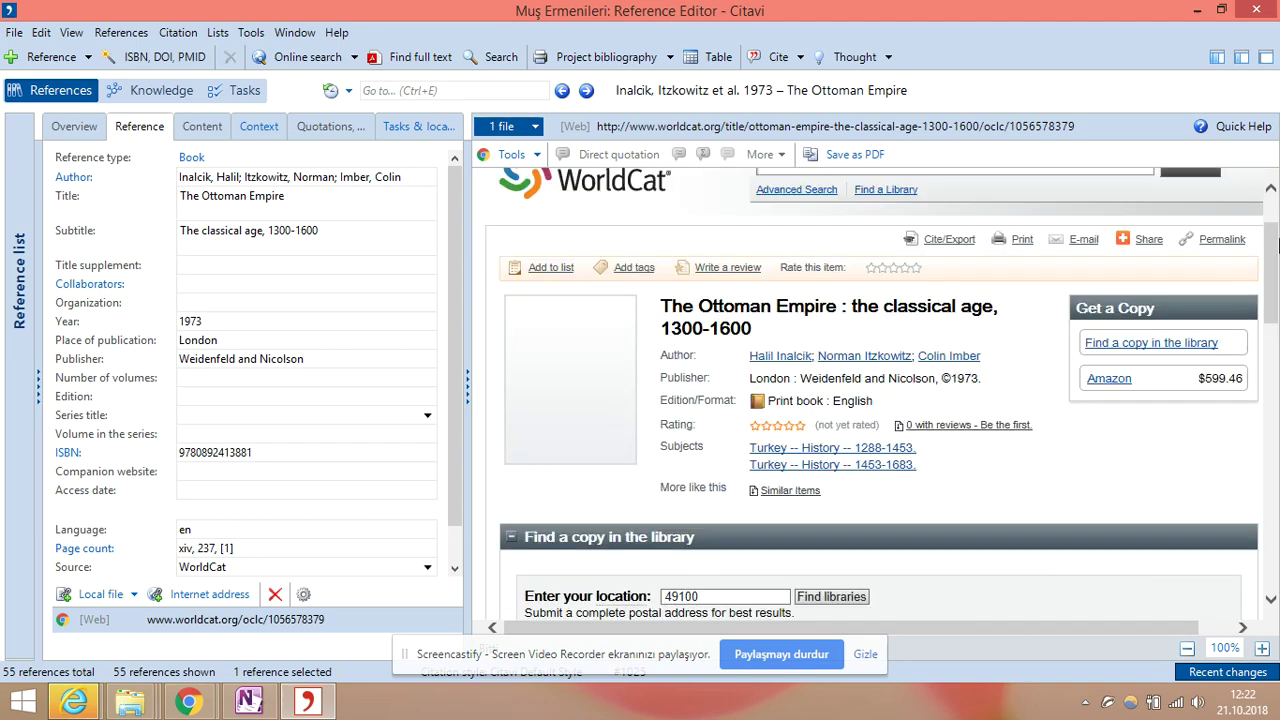
pyautogui.click(1272, 226)
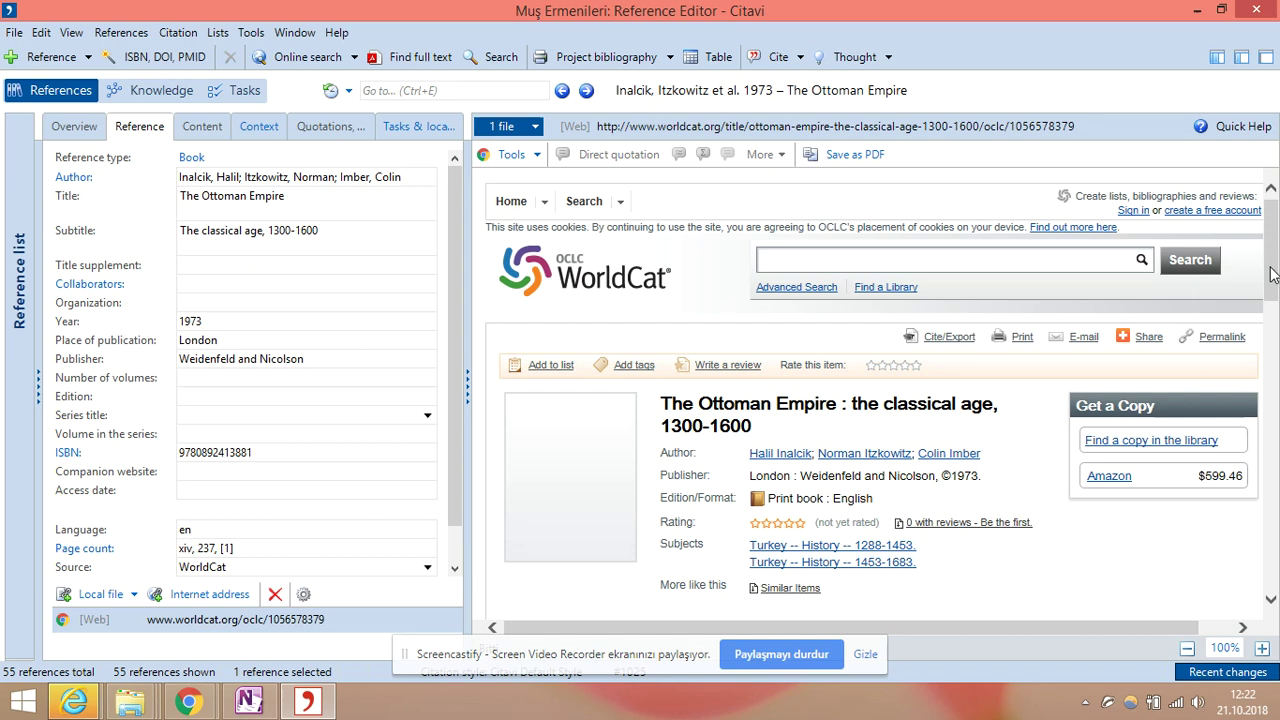